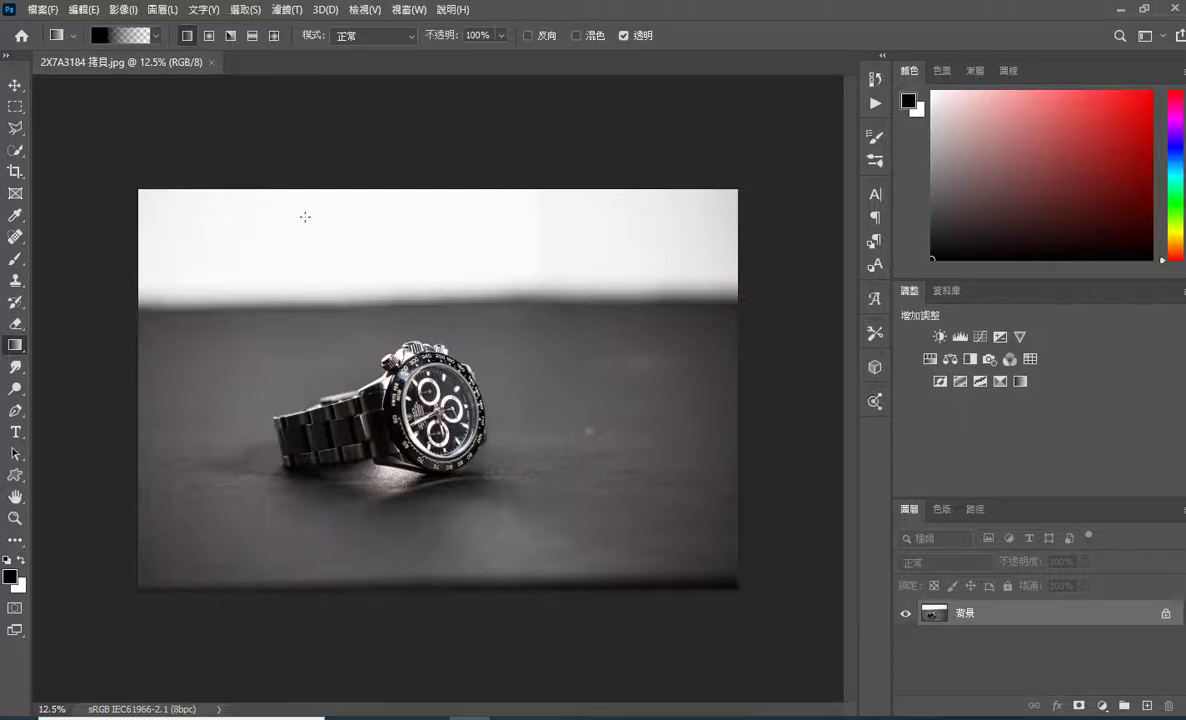
# With the Move tool active, duplicate the 背景 layer into 背景 拷貝.
pyautogui.click(14, 86)
pyautogui.scroll(2, 490, 490)
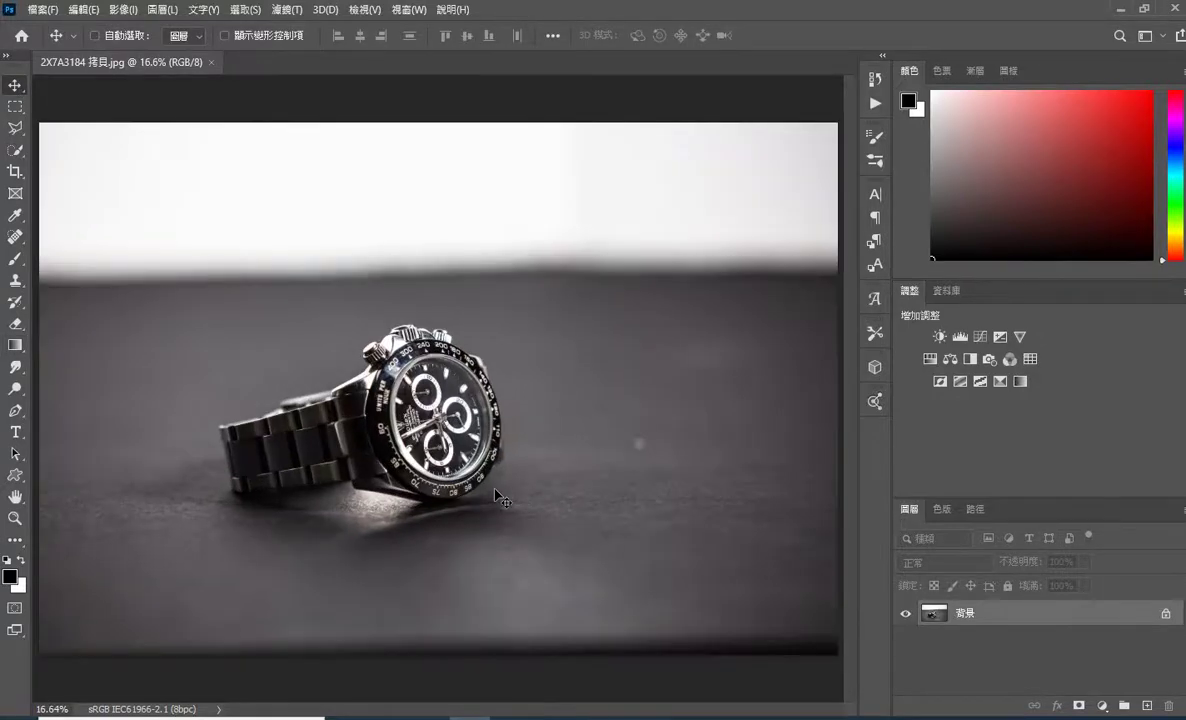
pyautogui.scroll(-1, 497, 495)
pyautogui.scroll(-1, 495, 493)
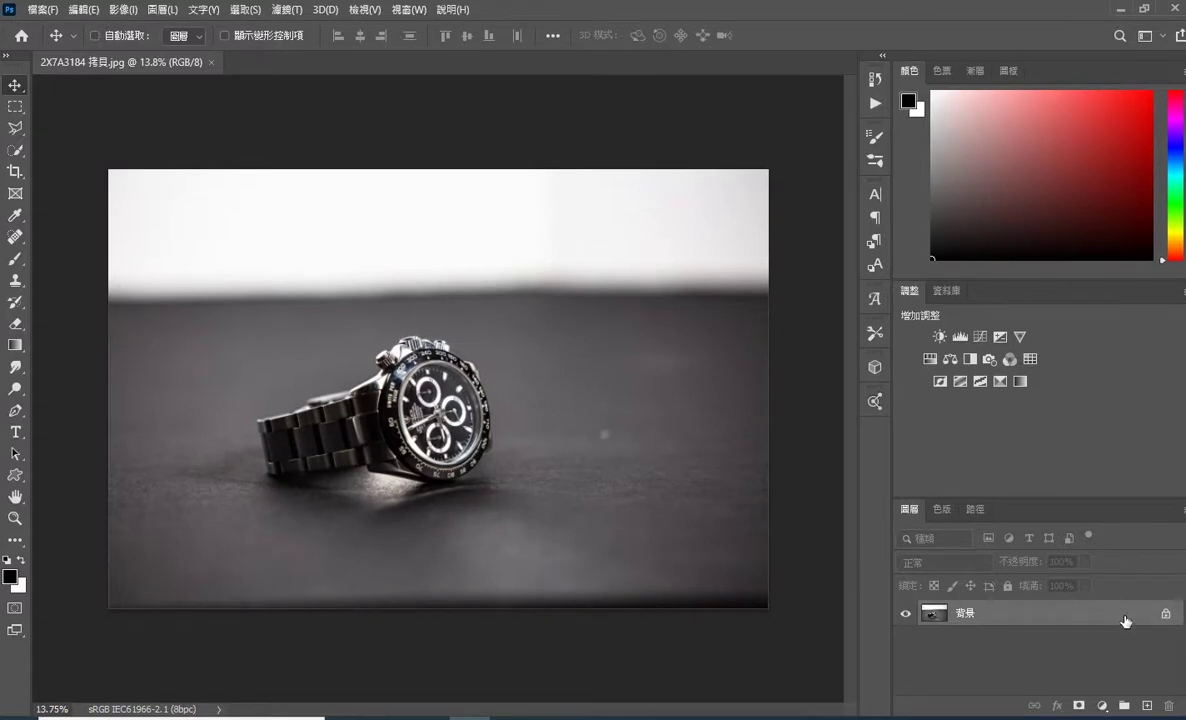
pyautogui.moveTo(1096, 608); pyautogui.dragTo(1149, 706)
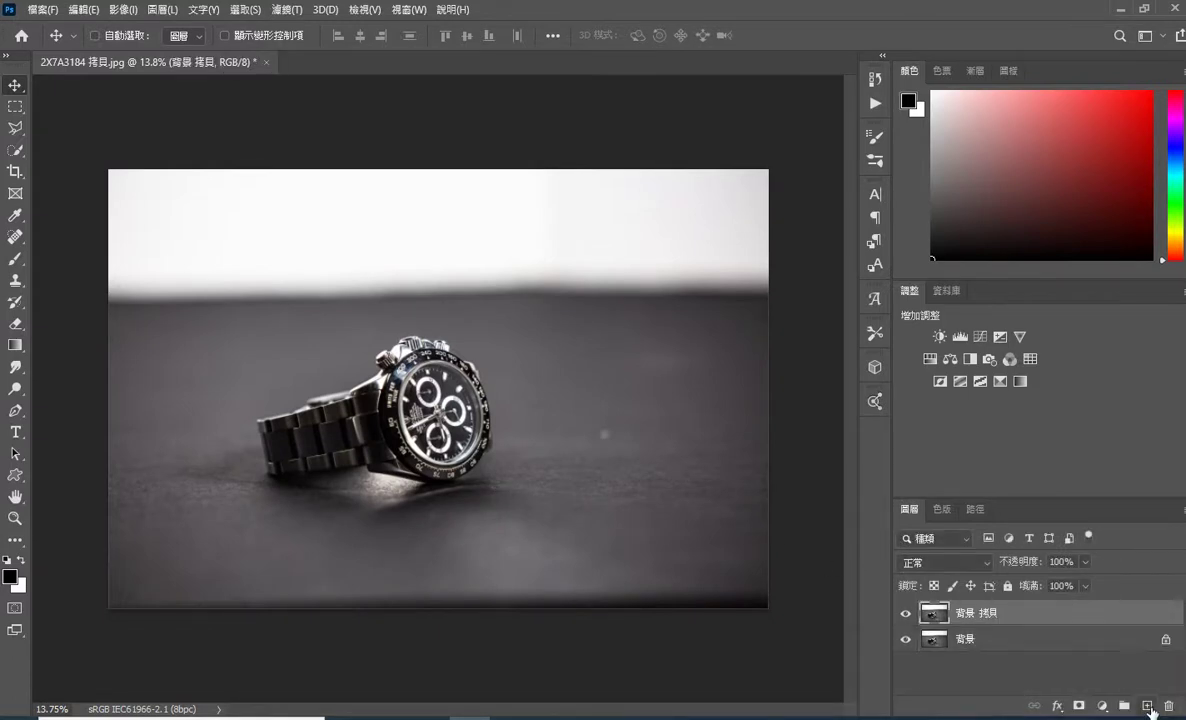
pyautogui.scroll(1, 380, 350)
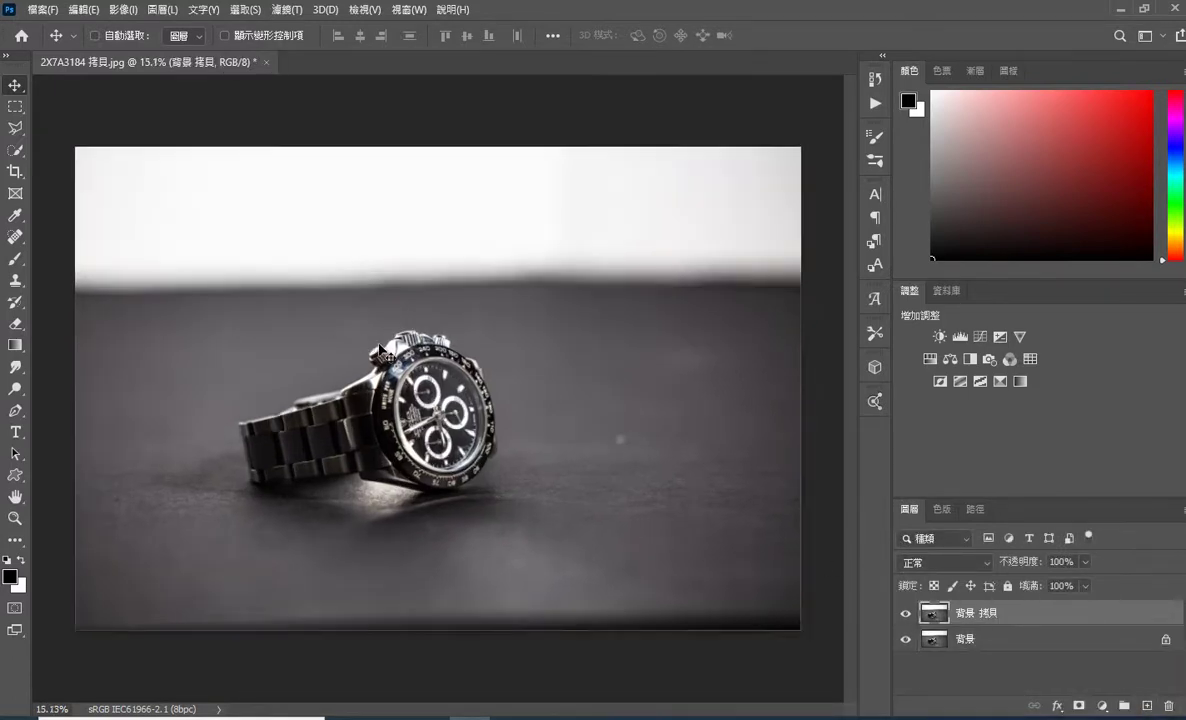
# Select the watch's case and bracelet using the Quick Selection tool's Select Subject.
pyautogui.click(16, 151)
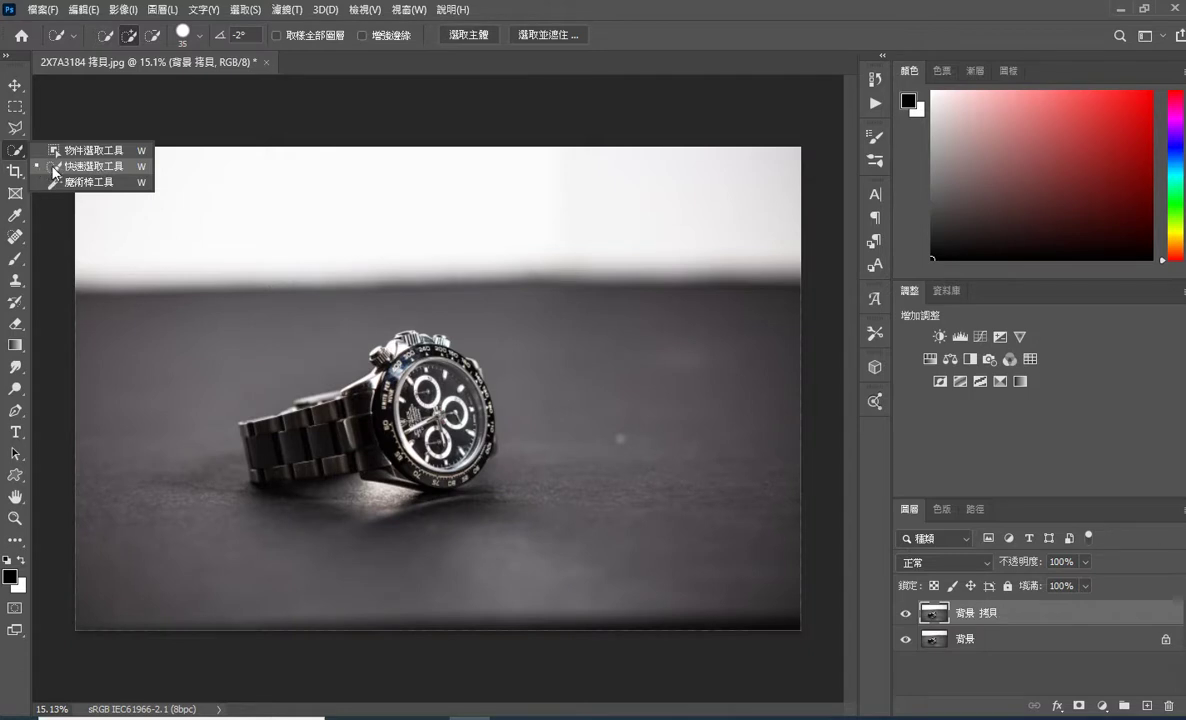
pyautogui.click(101, 167)
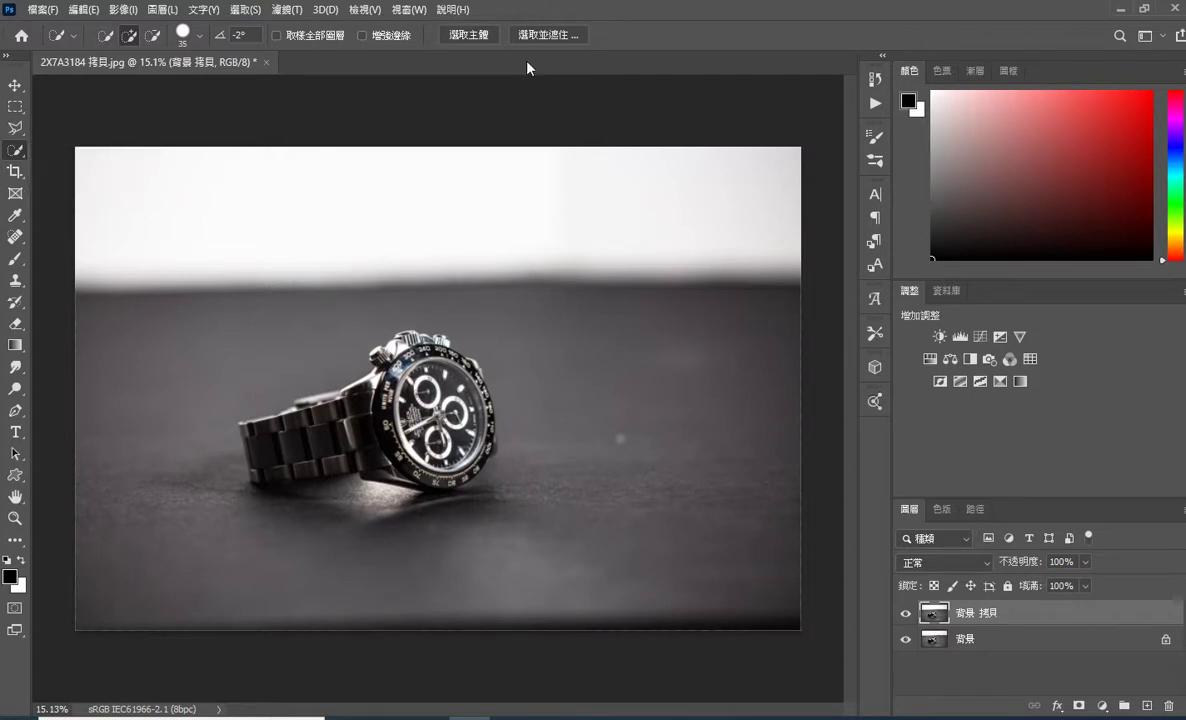
pyautogui.click(475, 37)
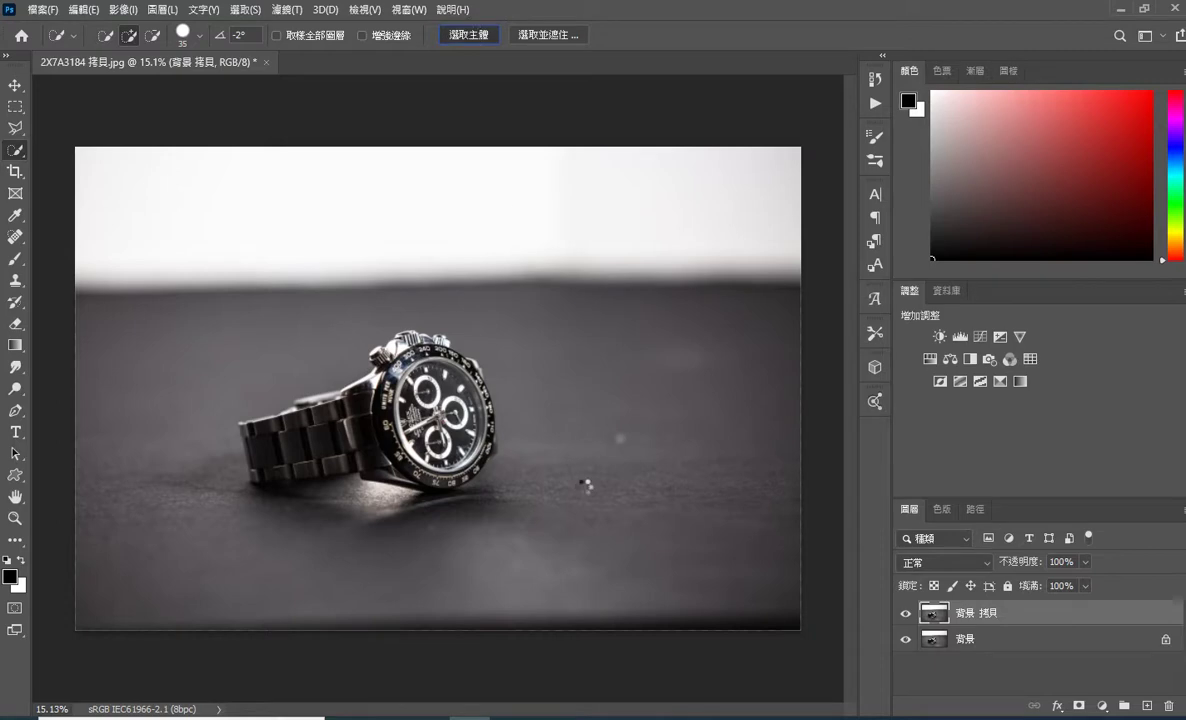
pyautogui.scroll(2, 505, 448)
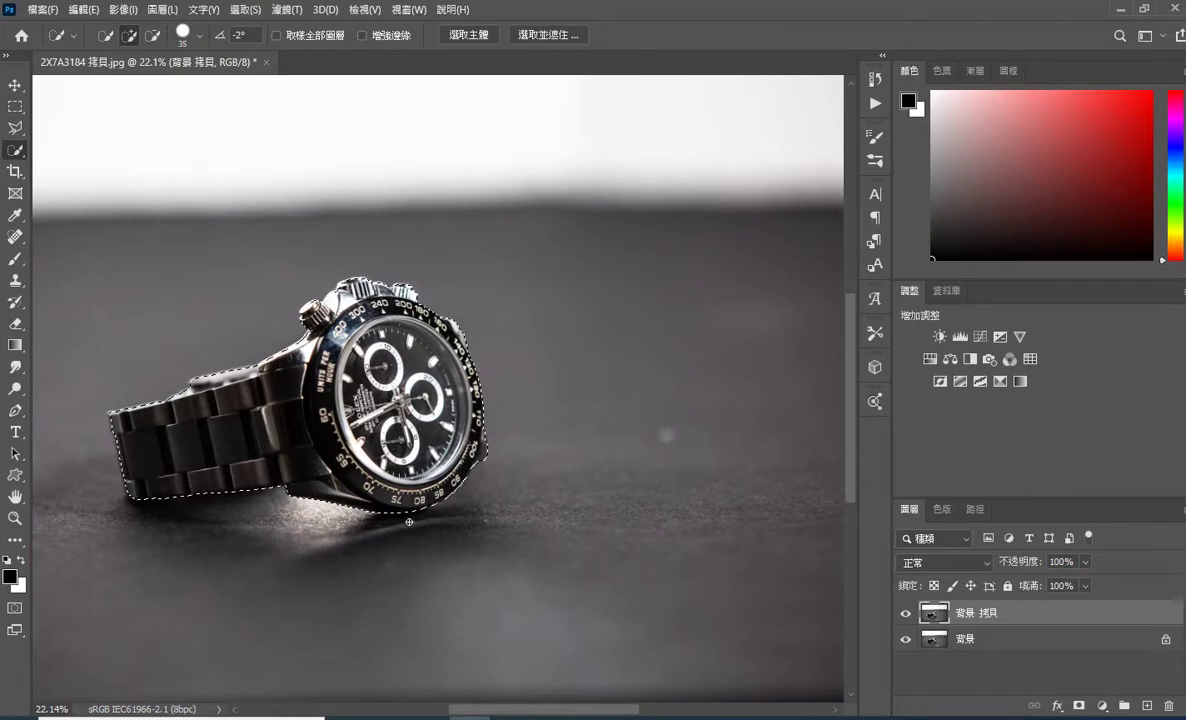
pyautogui.scroll(2, 538, 544)
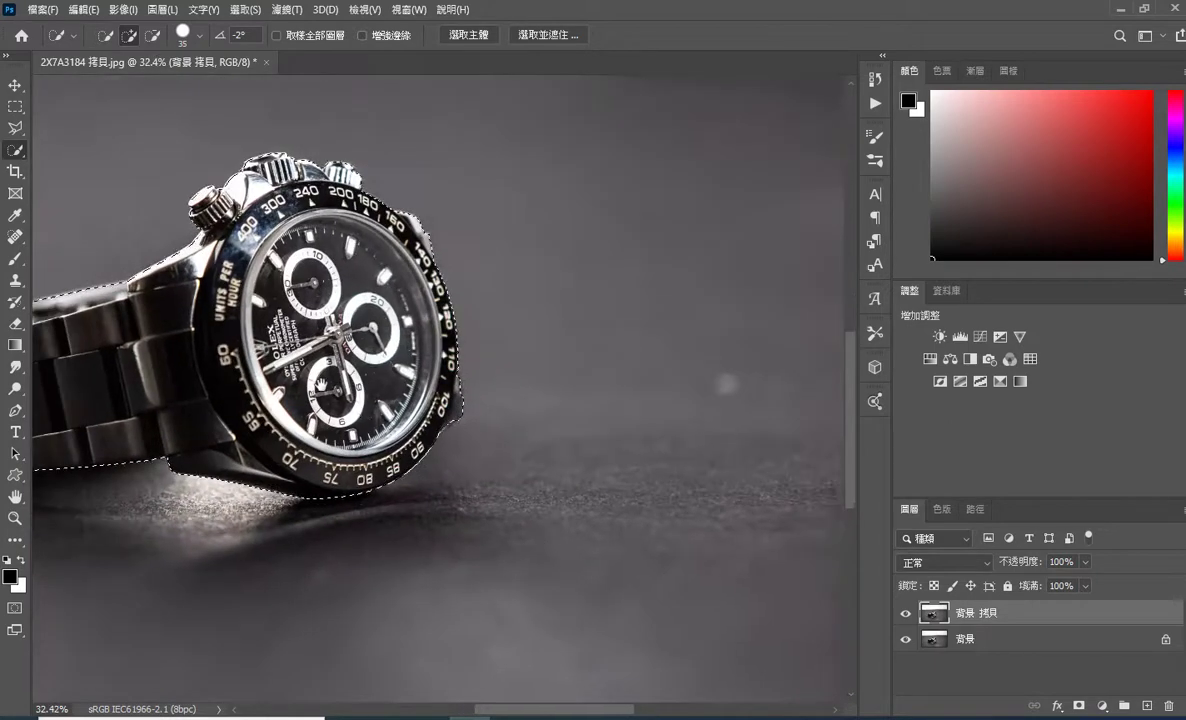
pyautogui.hscroll(-2, 538, 544)
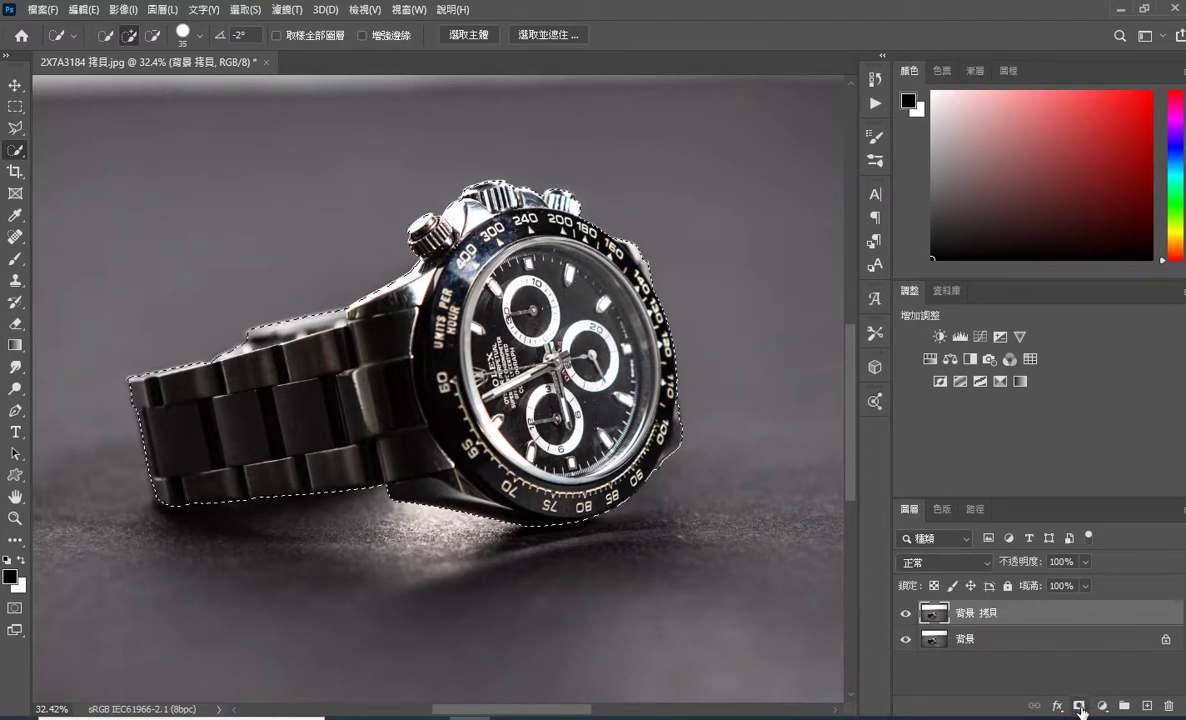
# Mask the 背景 拷貝 layer to the watch selection and check the cutout.
pyautogui.click(1080, 707)
pyautogui.click(907, 640)
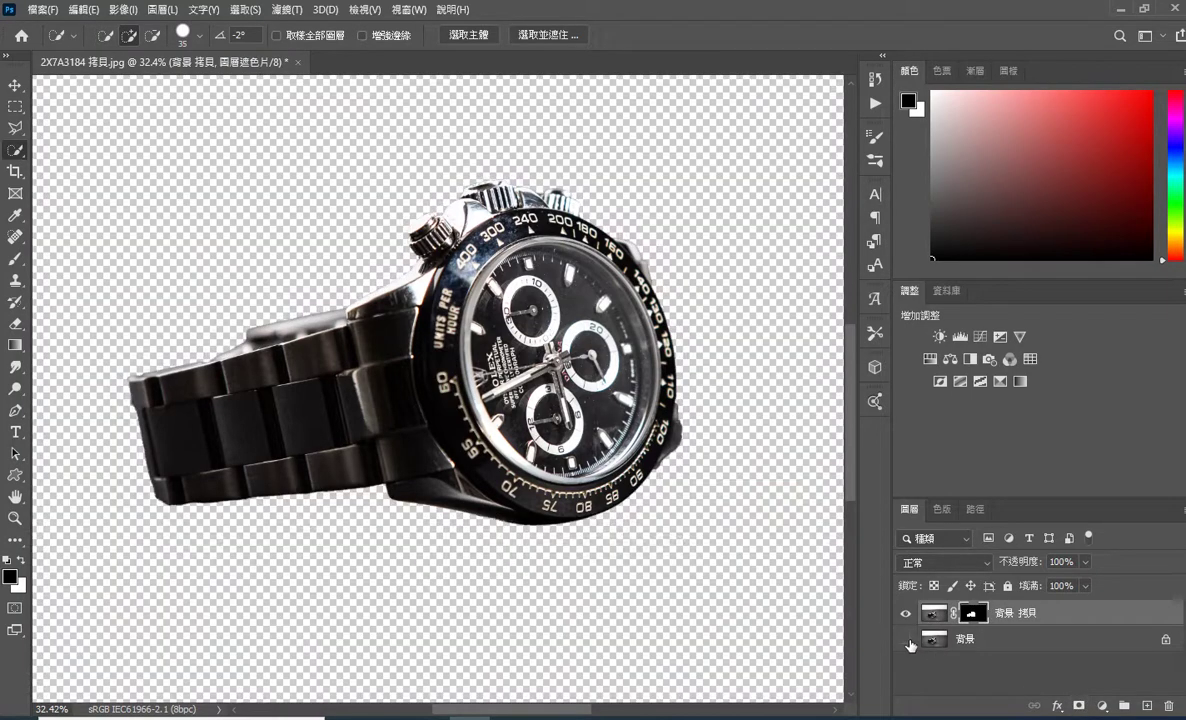
pyautogui.click(908, 641)
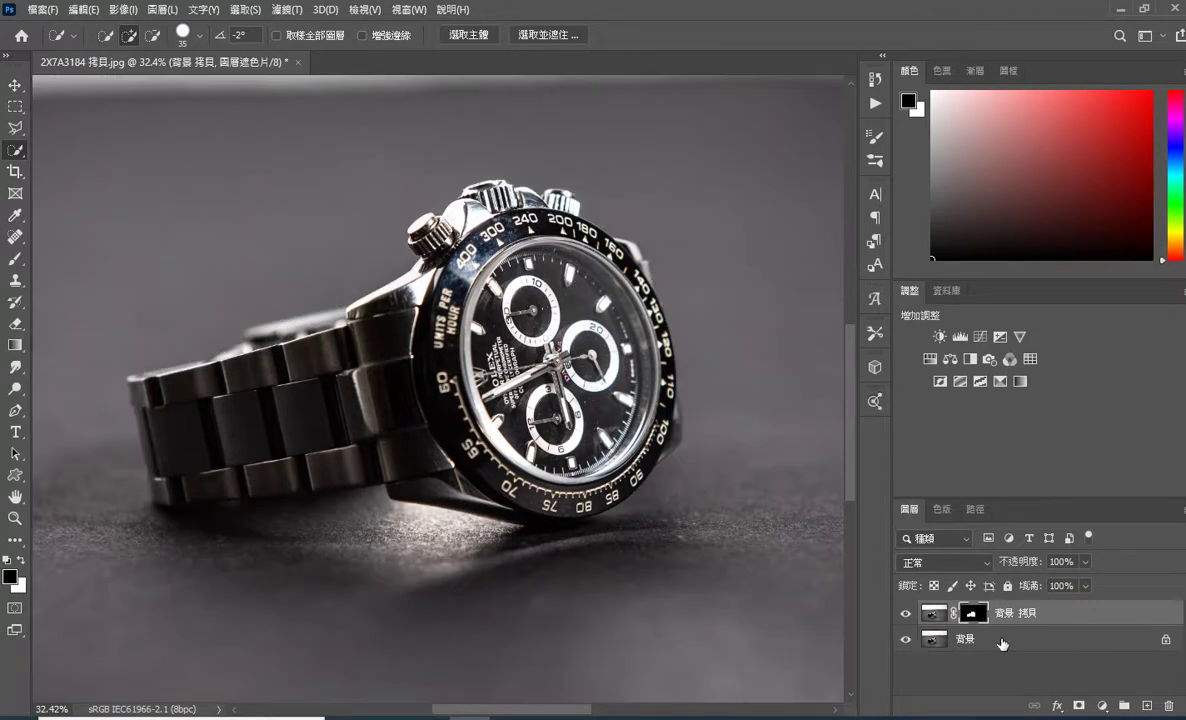
# Add a 040404 Solid Color fill layer beneath the 背景 拷貝 watch layer.
pyautogui.click(1102, 707)
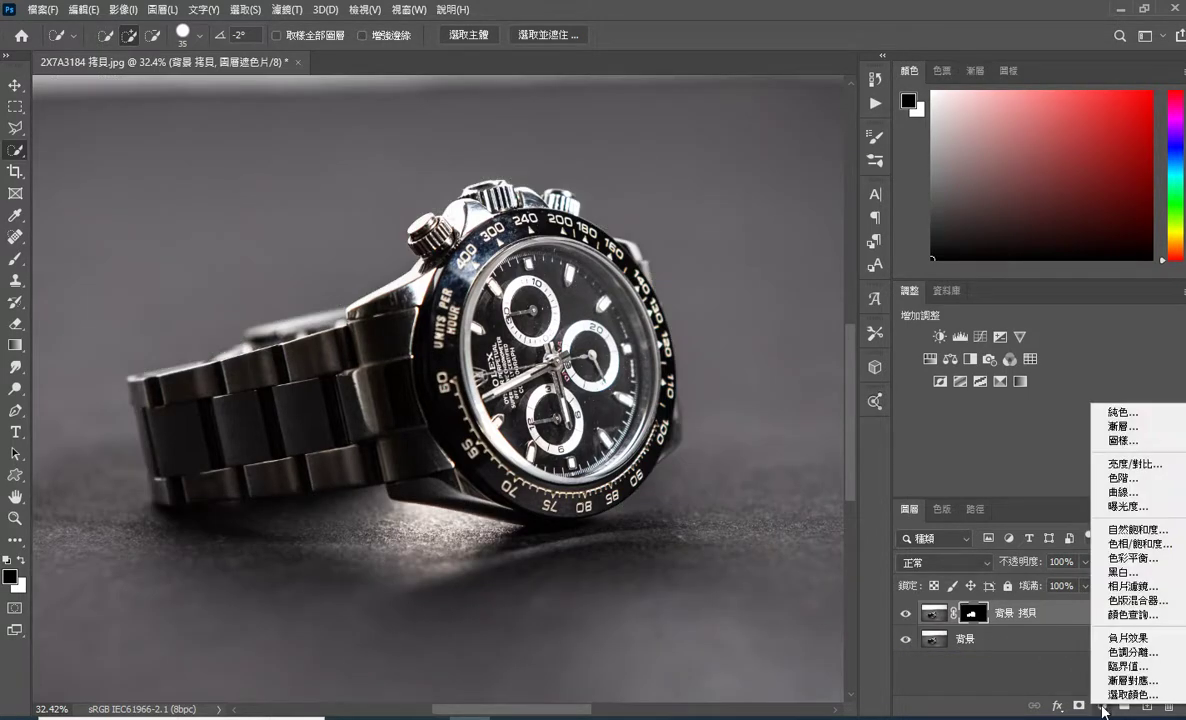
pyautogui.click(1125, 412)
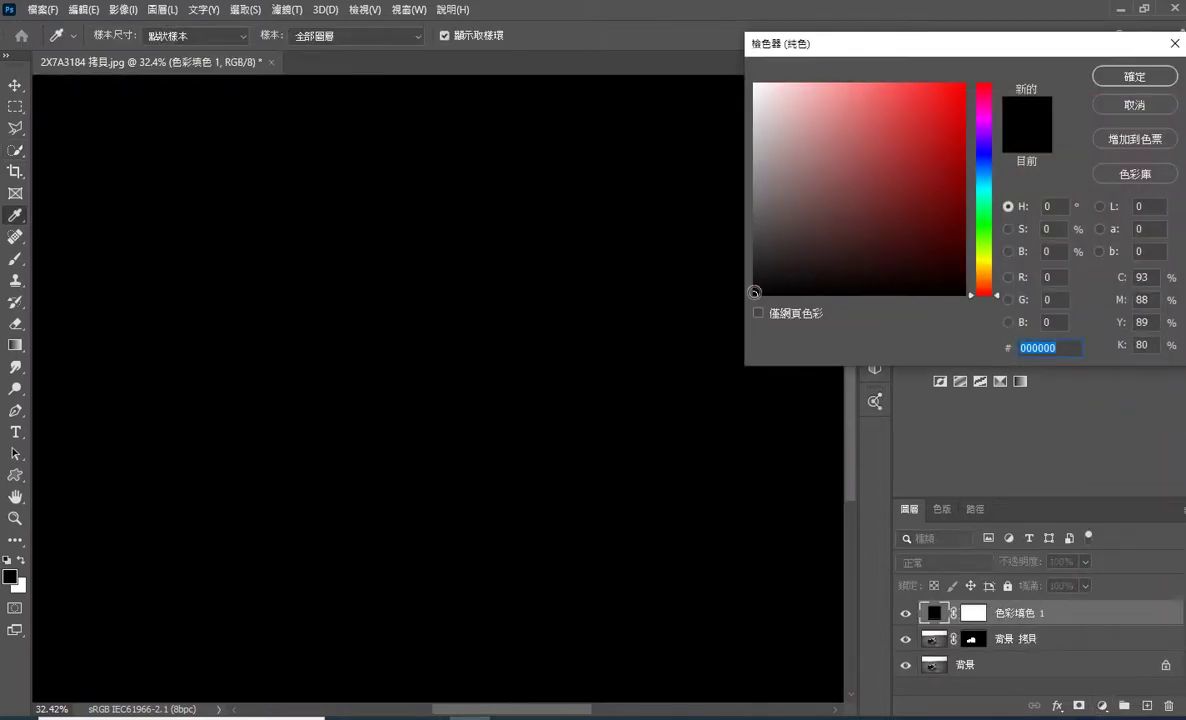
pyautogui.click(700, 270)
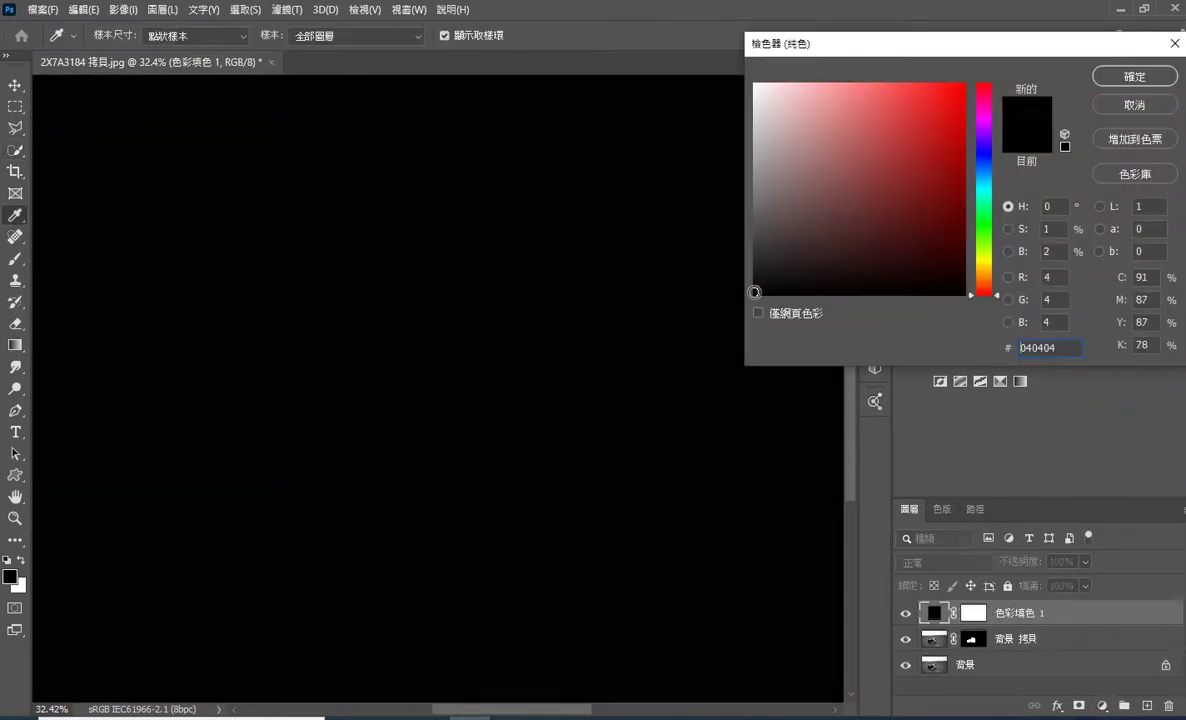
pyautogui.click(1127, 78)
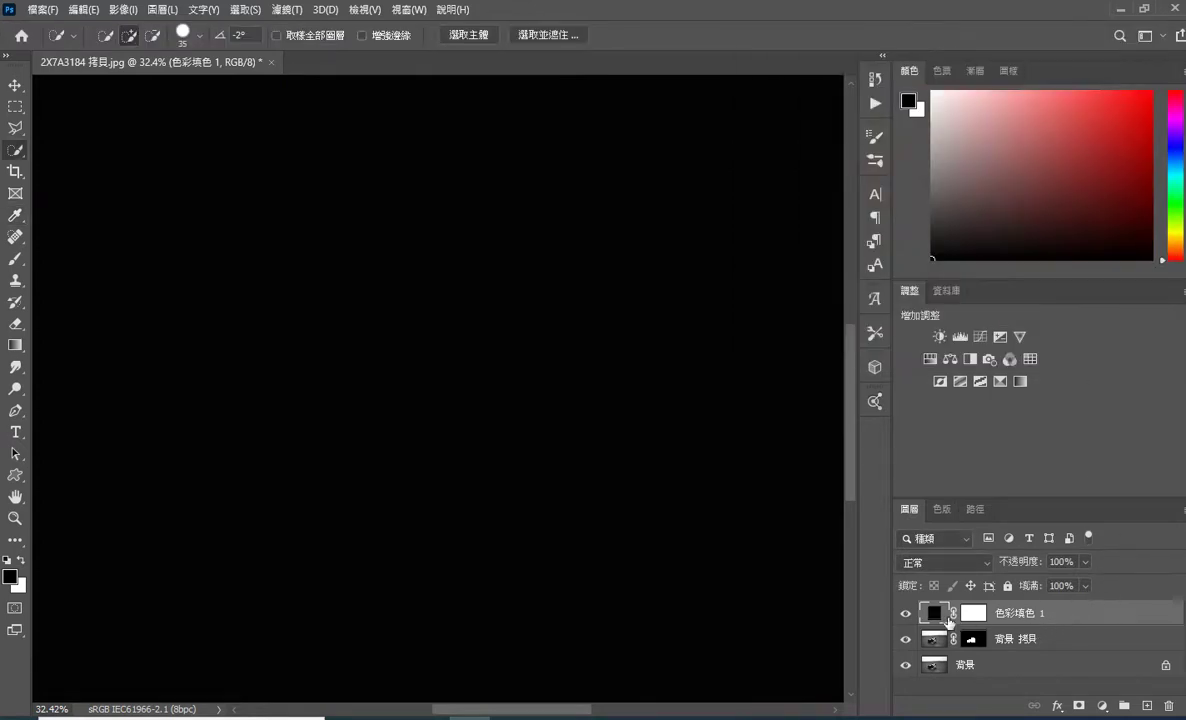
pyautogui.moveTo(1105, 626)
pyautogui.mouseDown()
pyautogui.moveTo(1108, 655)
pyautogui.moveTo(1098, 651)
pyautogui.mouseUp()
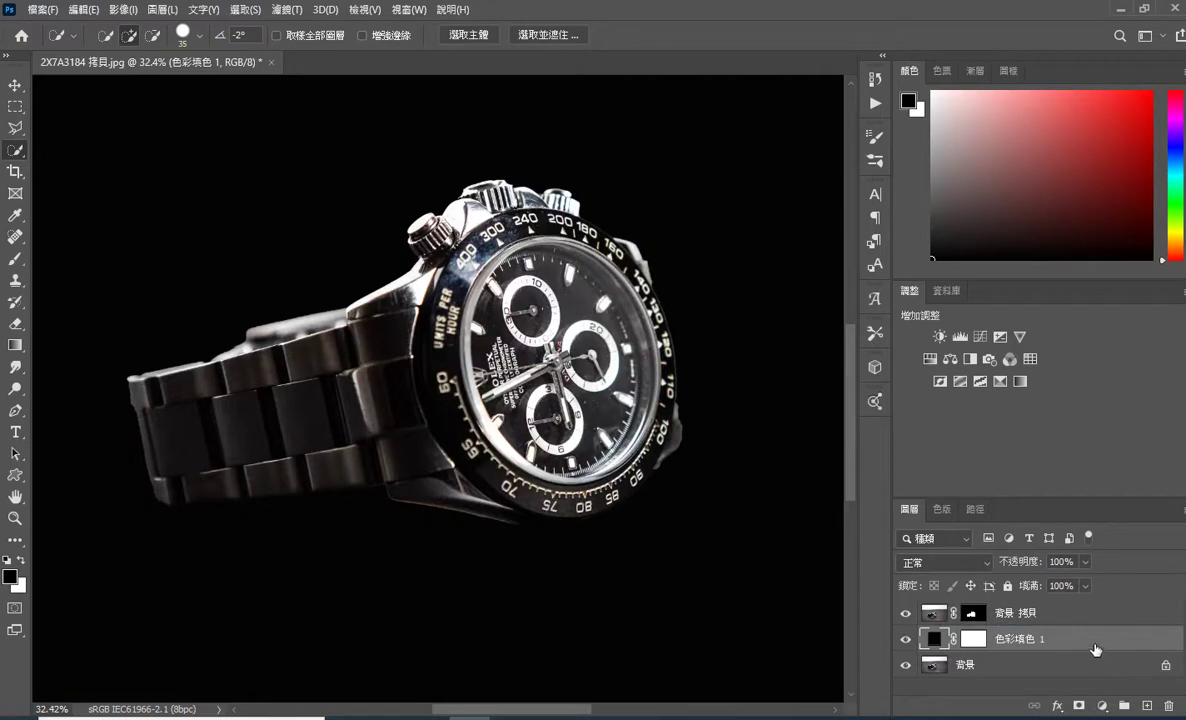
pyautogui.scroll(-2, 440, 390)
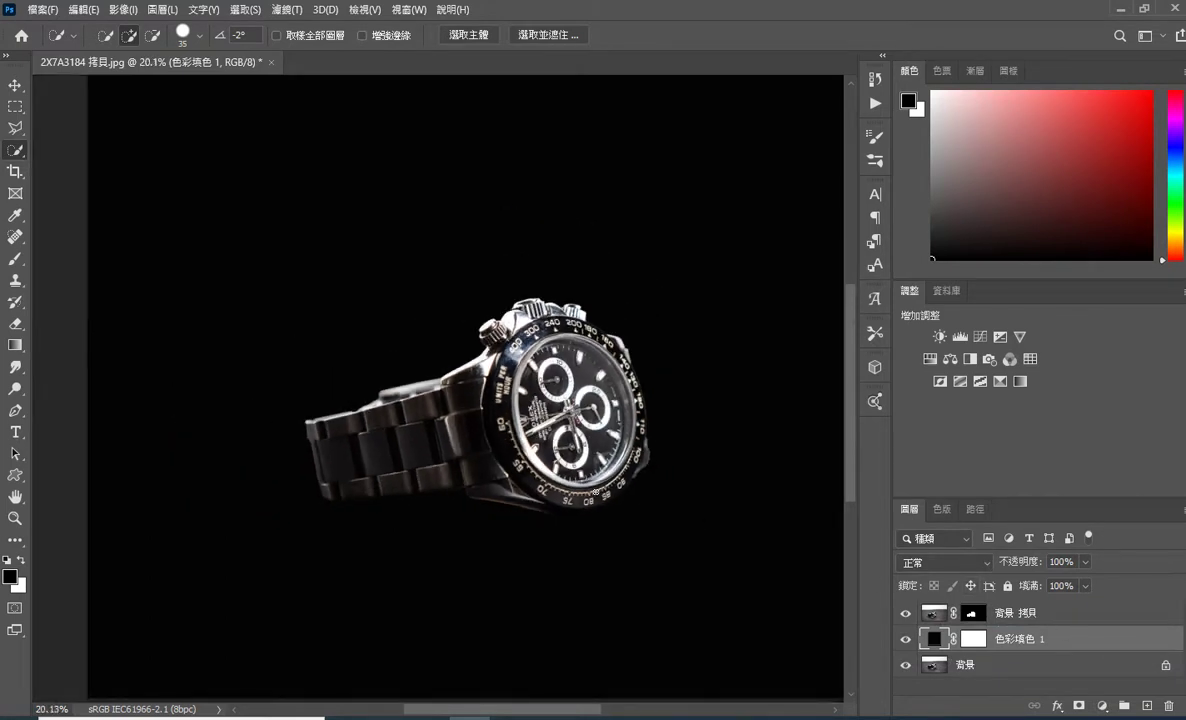
pyautogui.scroll(-2, 594, 491)
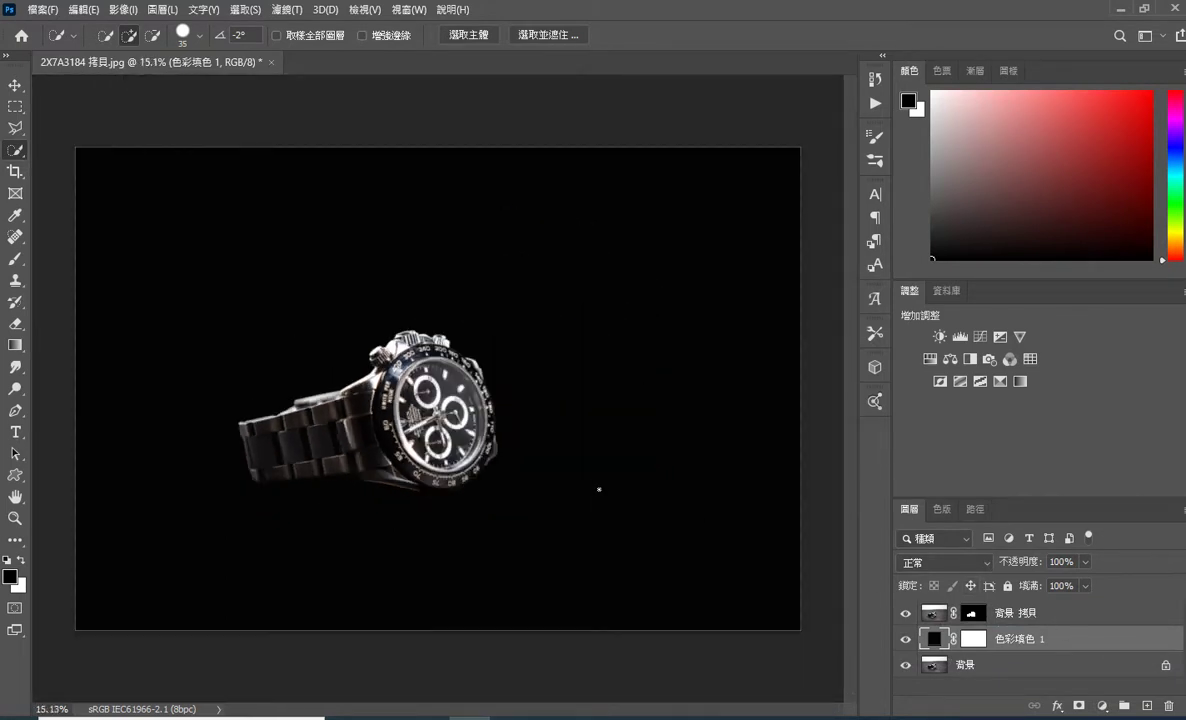
pyautogui.click(925, 604)
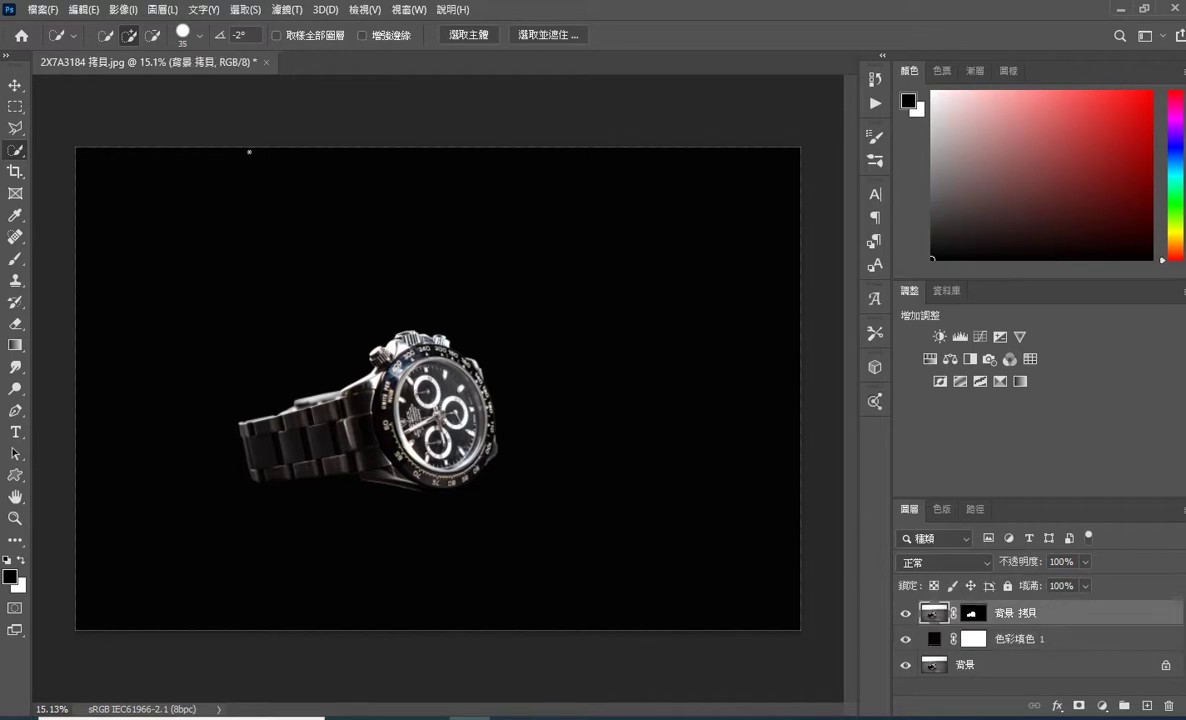
# Free Transform the watch cutout to 119.61% and move it toward the upper left.
pyautogui.click(84, 12)
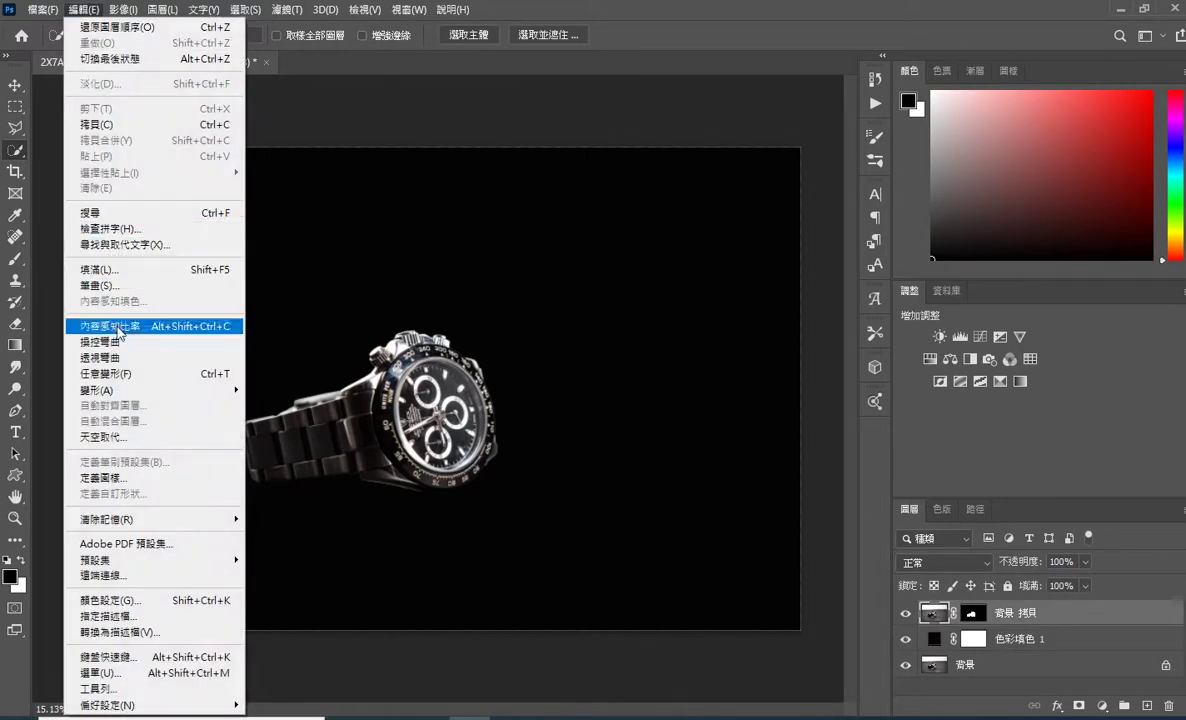
pyautogui.click(232, 375)
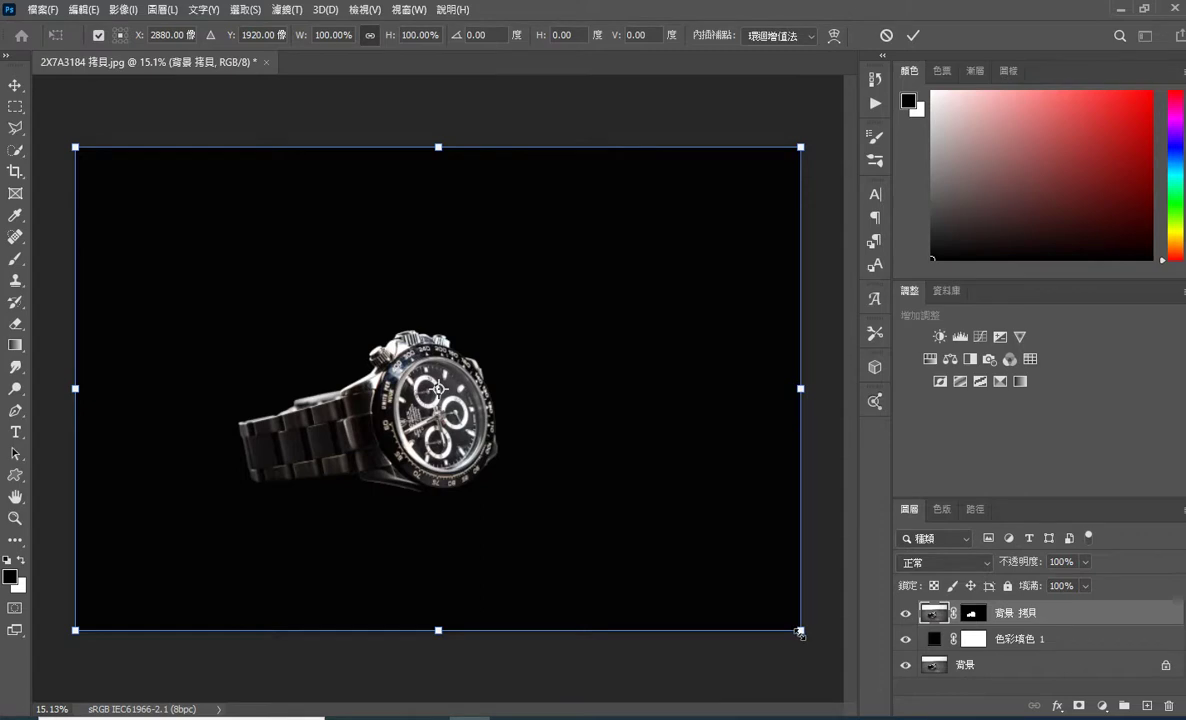
pyautogui.moveTo(800, 632); pyautogui.dragTo(648, 525)
pyautogui.moveTo(497, 388)
pyautogui.mouseDown()
pyautogui.moveTo(519, 322)
pyautogui.moveTo(529, 339)
pyautogui.mouseUp()
pyautogui.moveTo(675, 472); pyautogui.dragTo(968, 677)
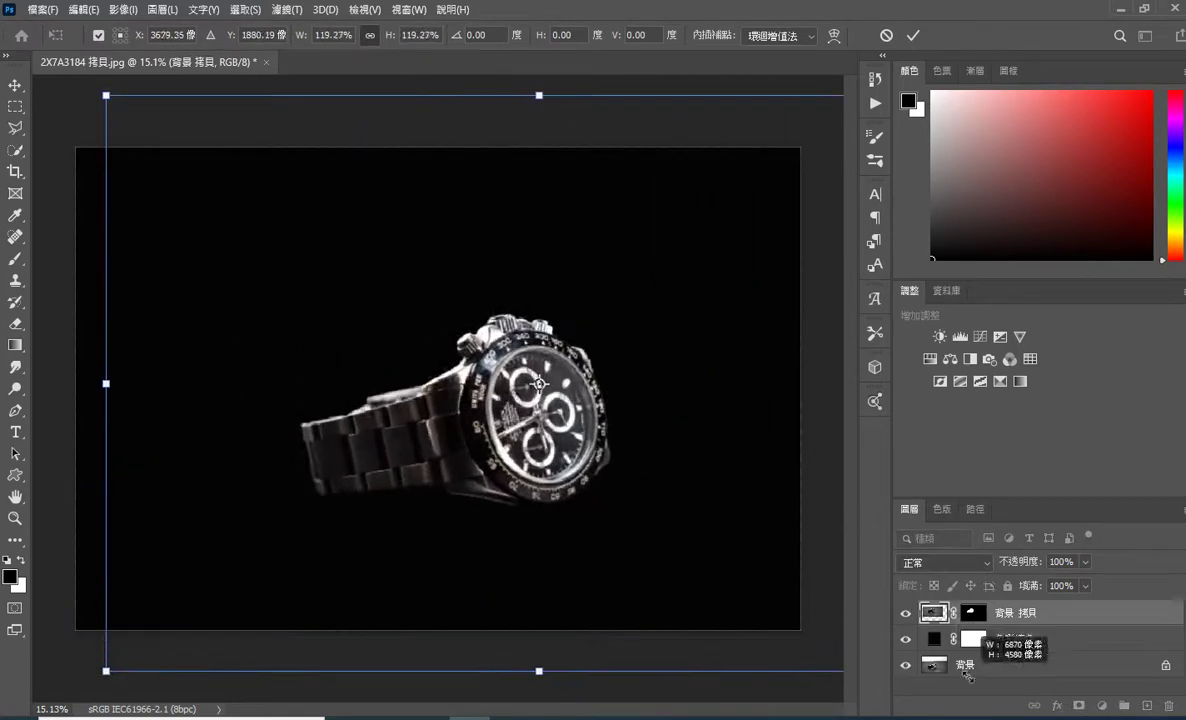
pyautogui.moveTo(745, 520)
pyautogui.mouseDown()
pyautogui.moveTo(643, 441)
pyautogui.moveTo(623, 450)
pyautogui.mouseUp()
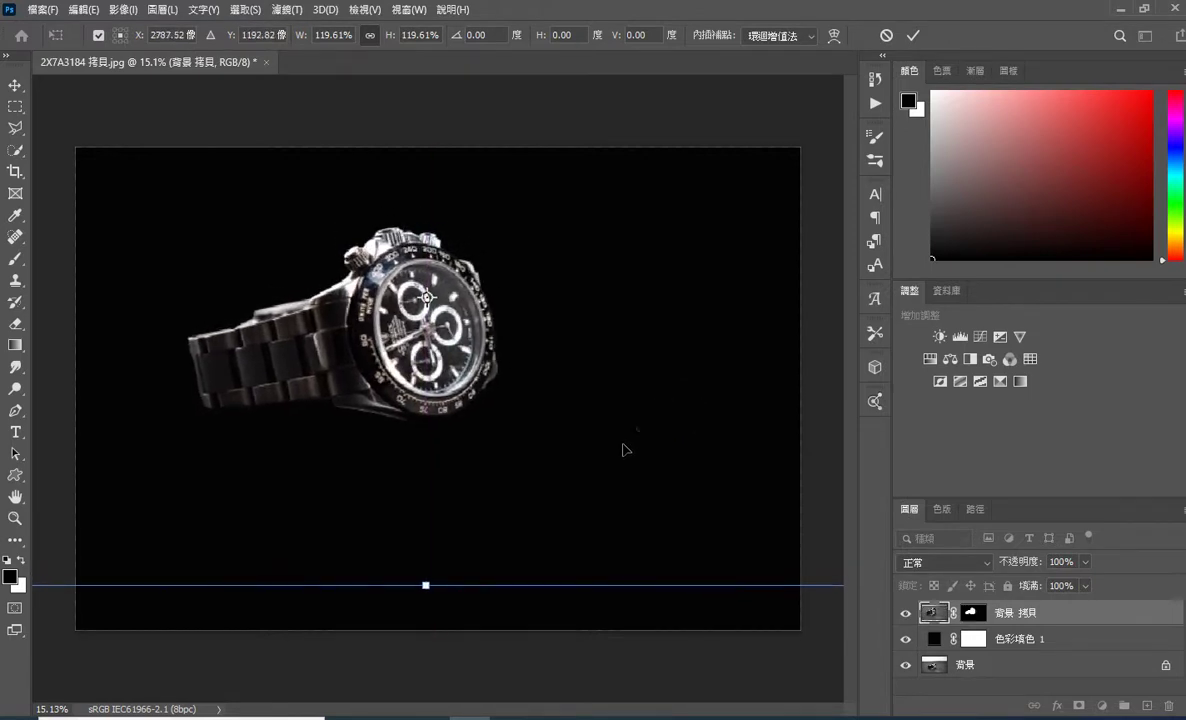
# Commit the transform and duplicate the watch layer as 背景 拷貝 2.
pyautogui.click(913, 35)
pyautogui.press('w')
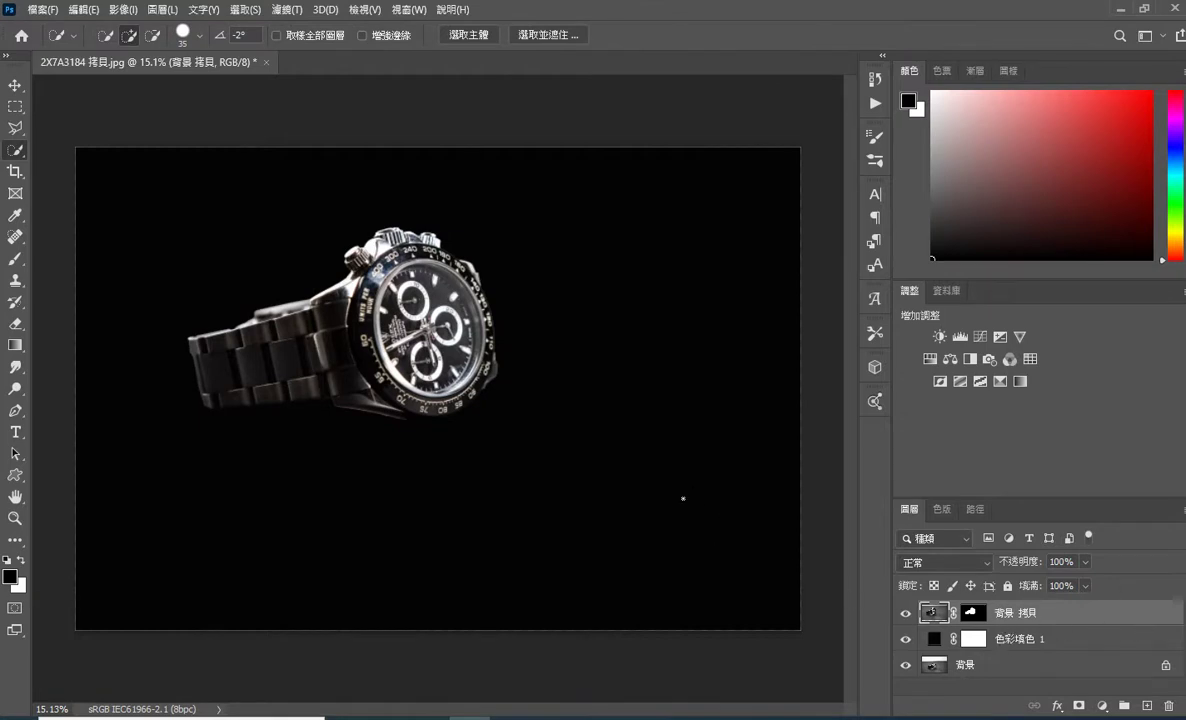
pyautogui.moveTo(1117, 620); pyautogui.dragTo(1146, 705)
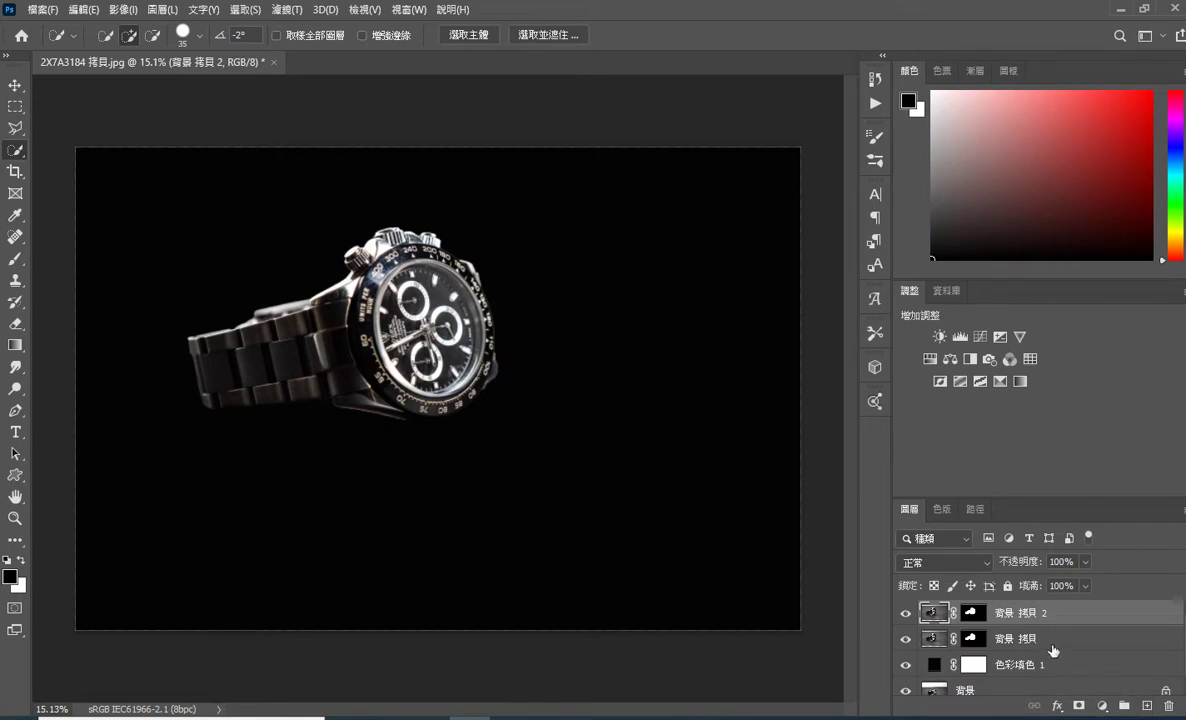
# Flip 背景 拷貝 2 vertically and drag it below the original watch.
pyautogui.click(83, 9)
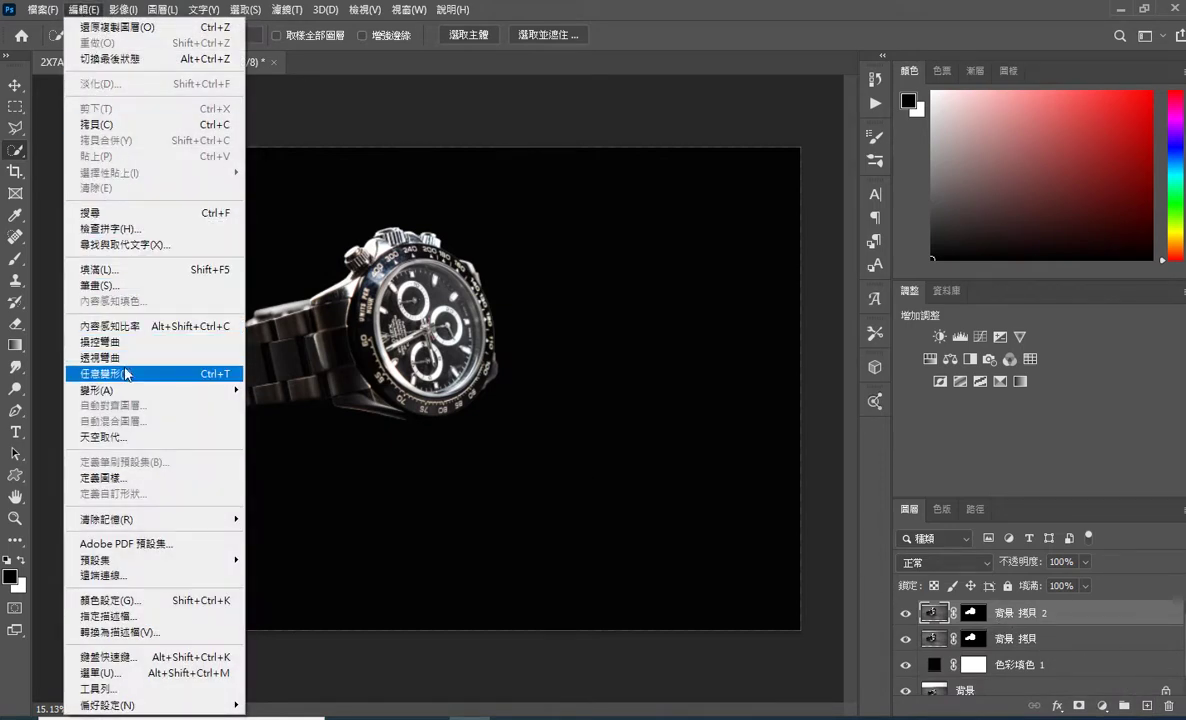
pyautogui.click(120, 373)
pyautogui.rightClick(428, 330)
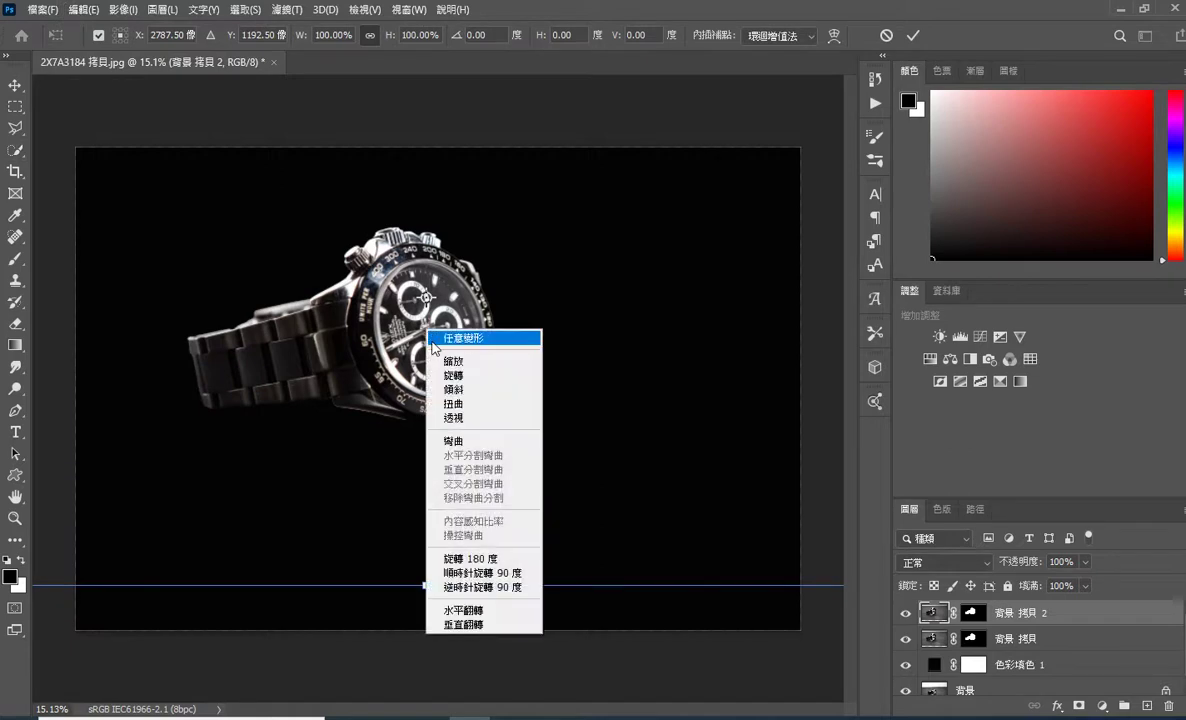
pyautogui.click(520, 626)
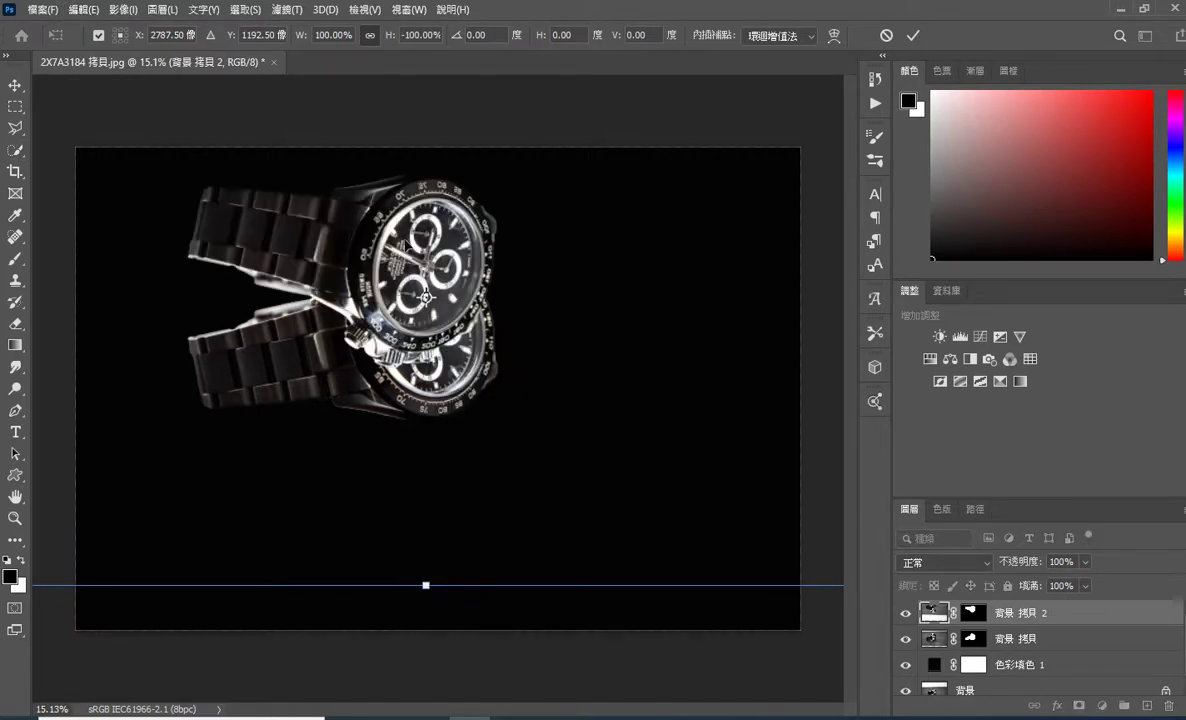
pyautogui.moveTo(426, 297)
pyautogui.mouseDown()
pyautogui.moveTo(432, 452)
pyautogui.moveTo(418, 493)
pyautogui.mouseUp()
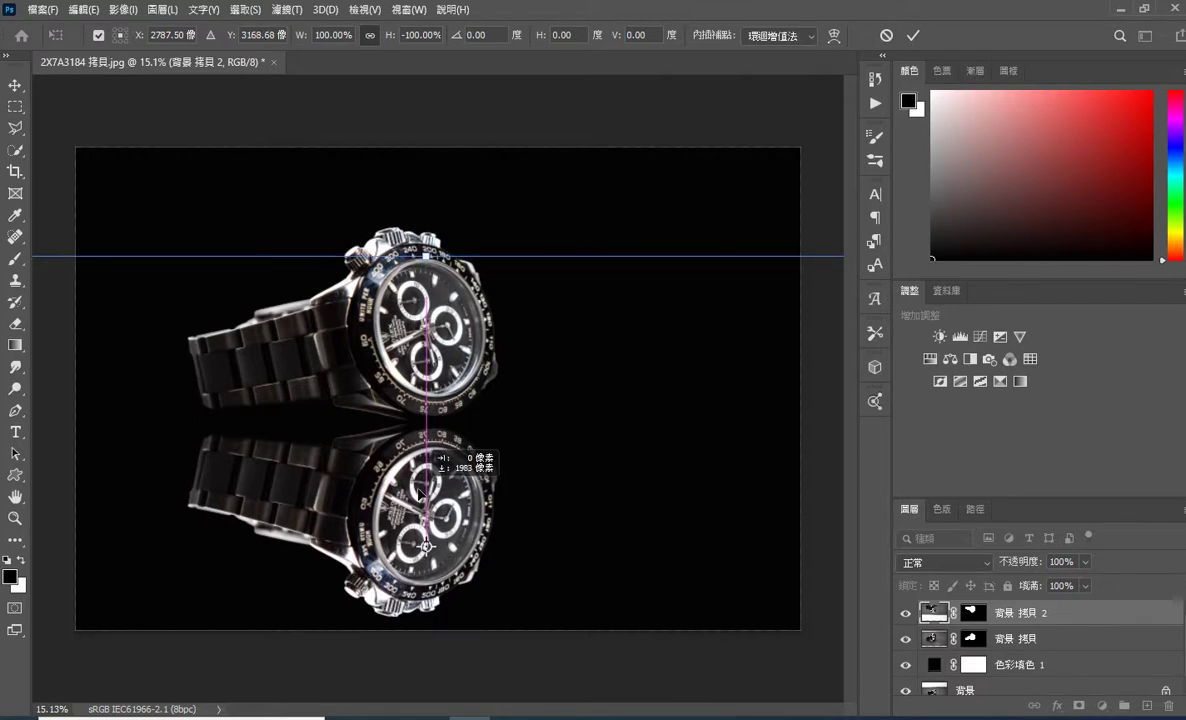
pyautogui.moveTo(418, 490); pyautogui.dragTo(419, 491)
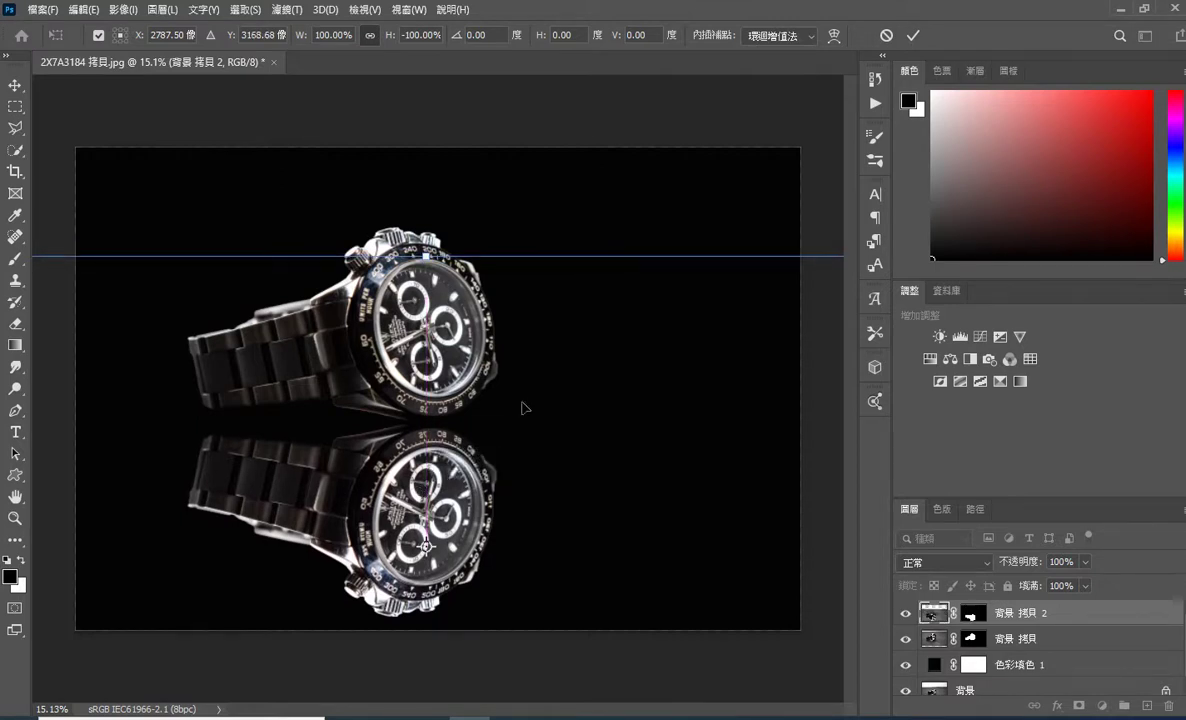
# Commit the flip and nudge the reflection to meet the watch's base, showing the black fill again.
pyautogui.click(912, 35)
pyautogui.press('w')
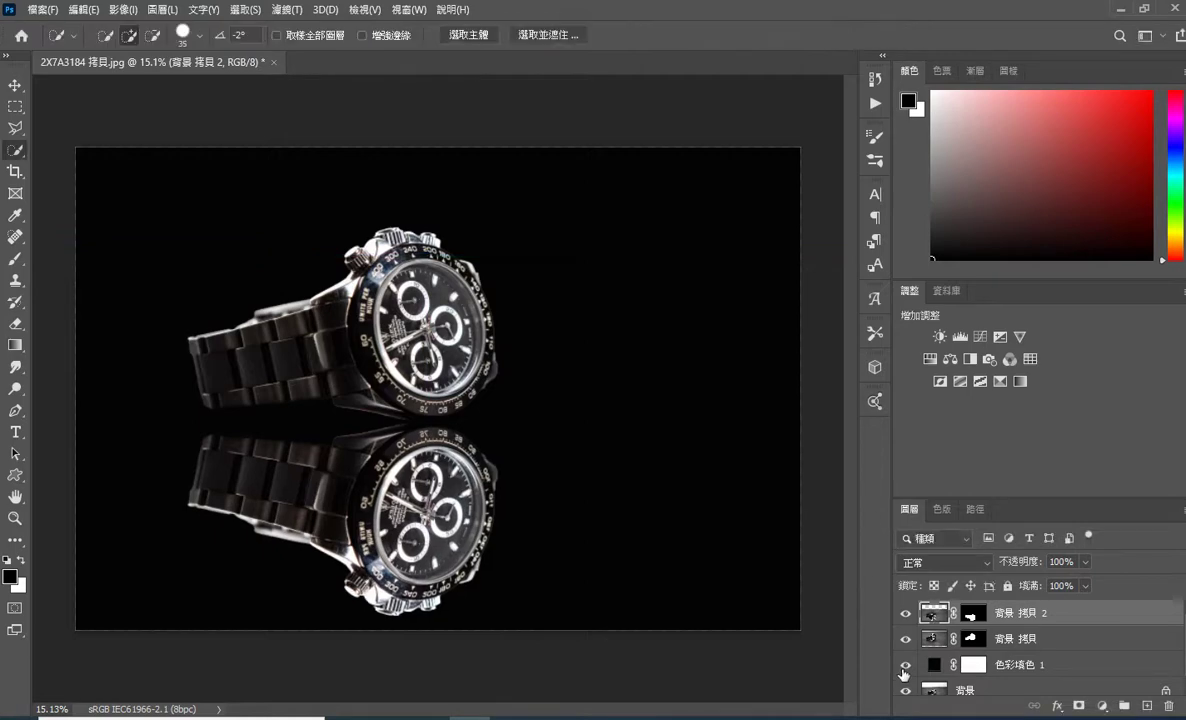
pyautogui.click(905, 665)
pyautogui.click(905, 690)
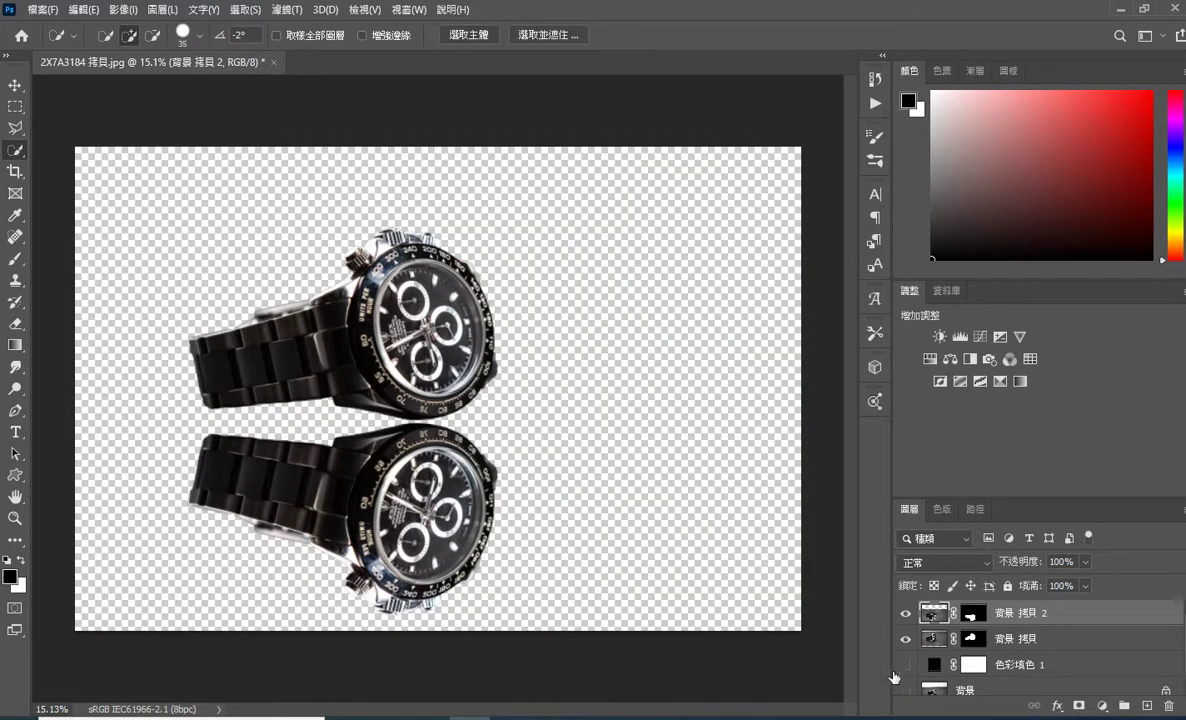
pyautogui.click(15, 85)
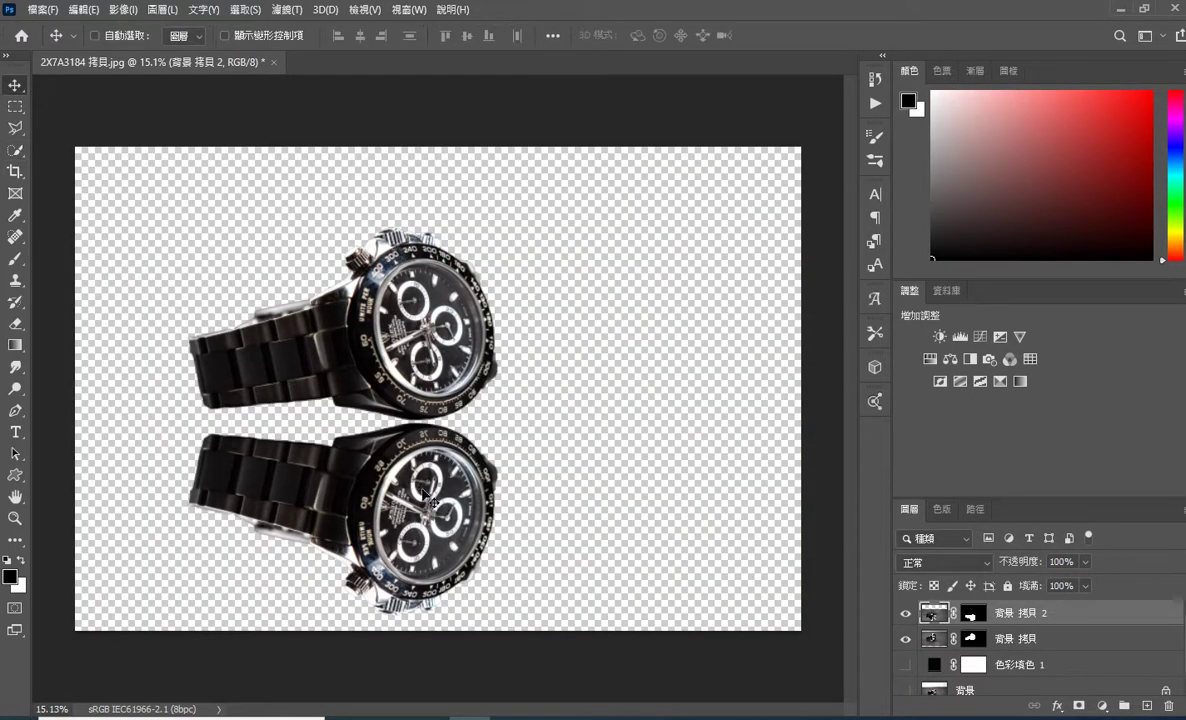
pyautogui.moveTo(430, 497); pyautogui.dragTo(428, 492)
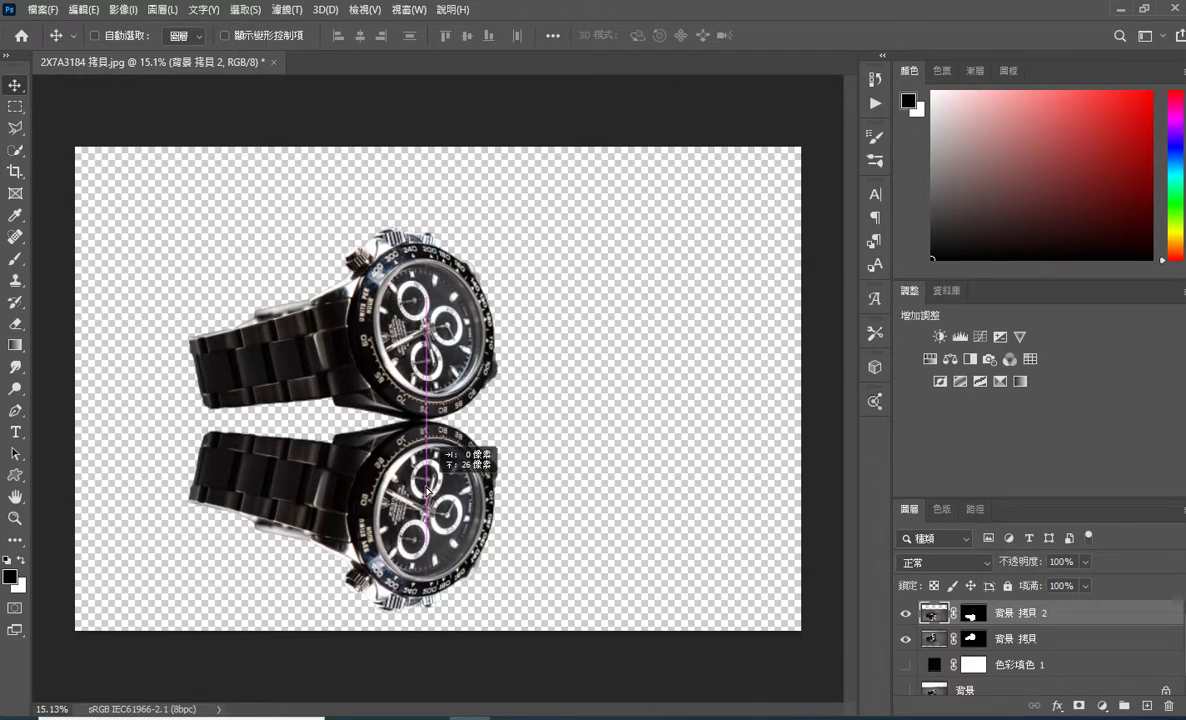
pyautogui.click(906, 664)
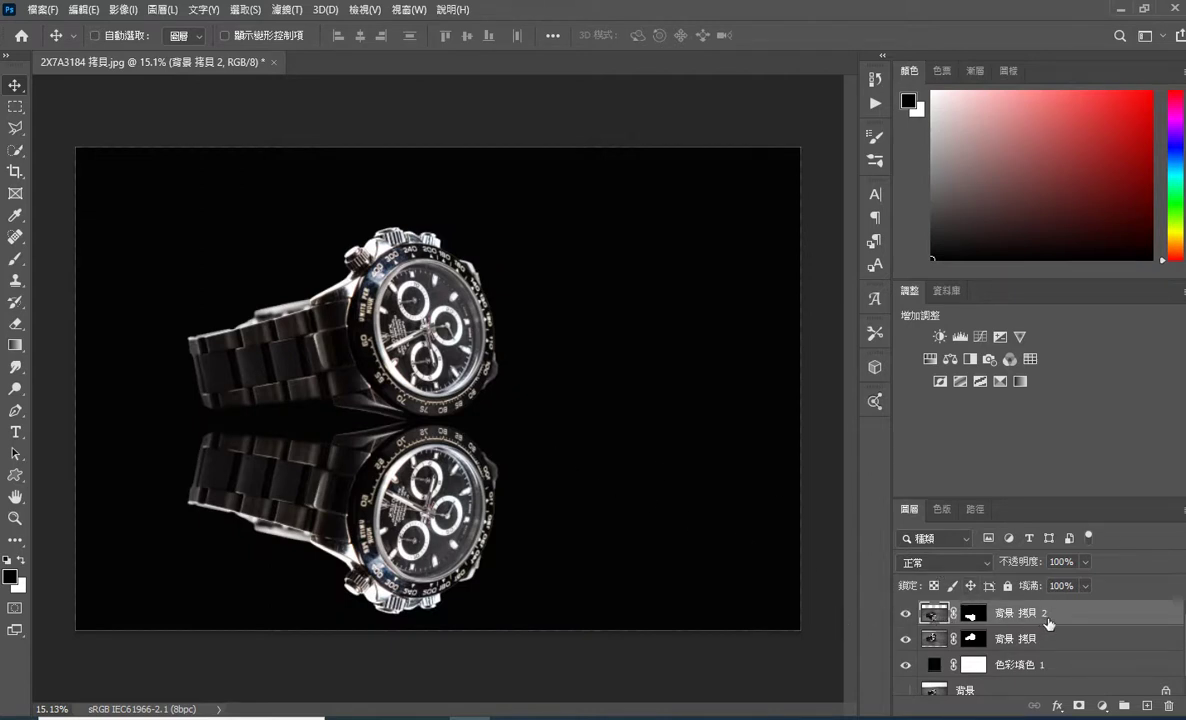
# Add a mask to 背景 拷貝 2 and load the foreground-to-transparent gradient, undoing a trial fade.
pyautogui.click(1080, 706)
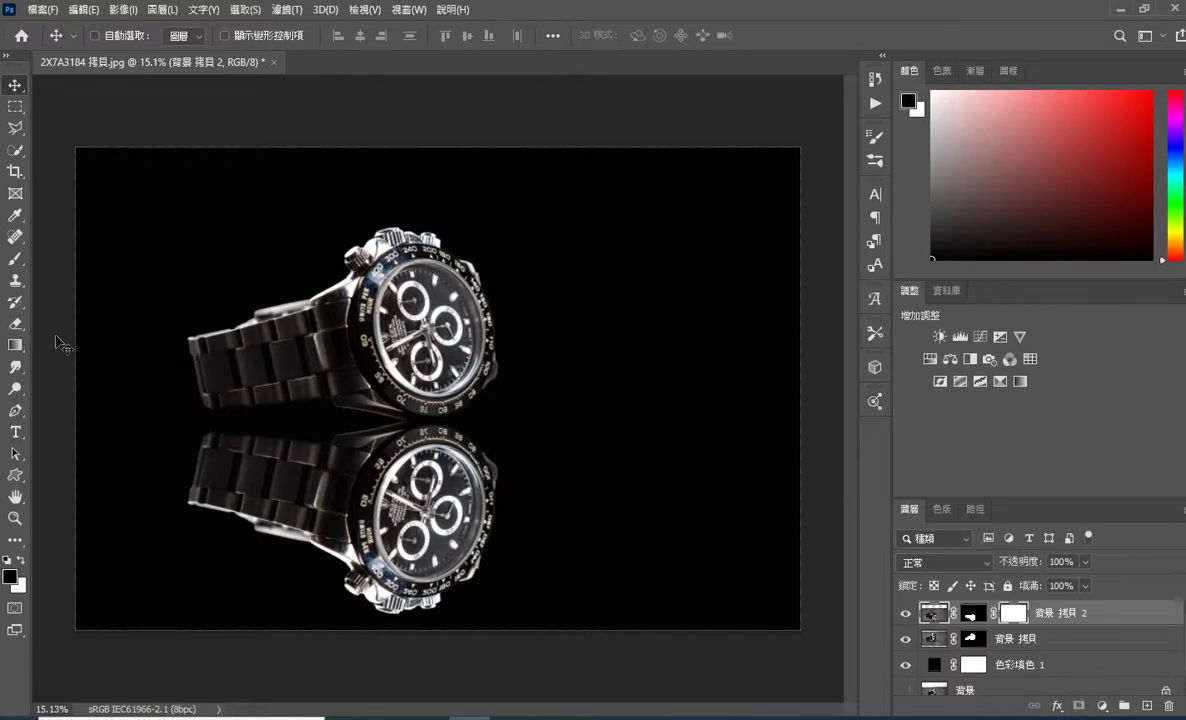
pyautogui.rightClick(15, 344)
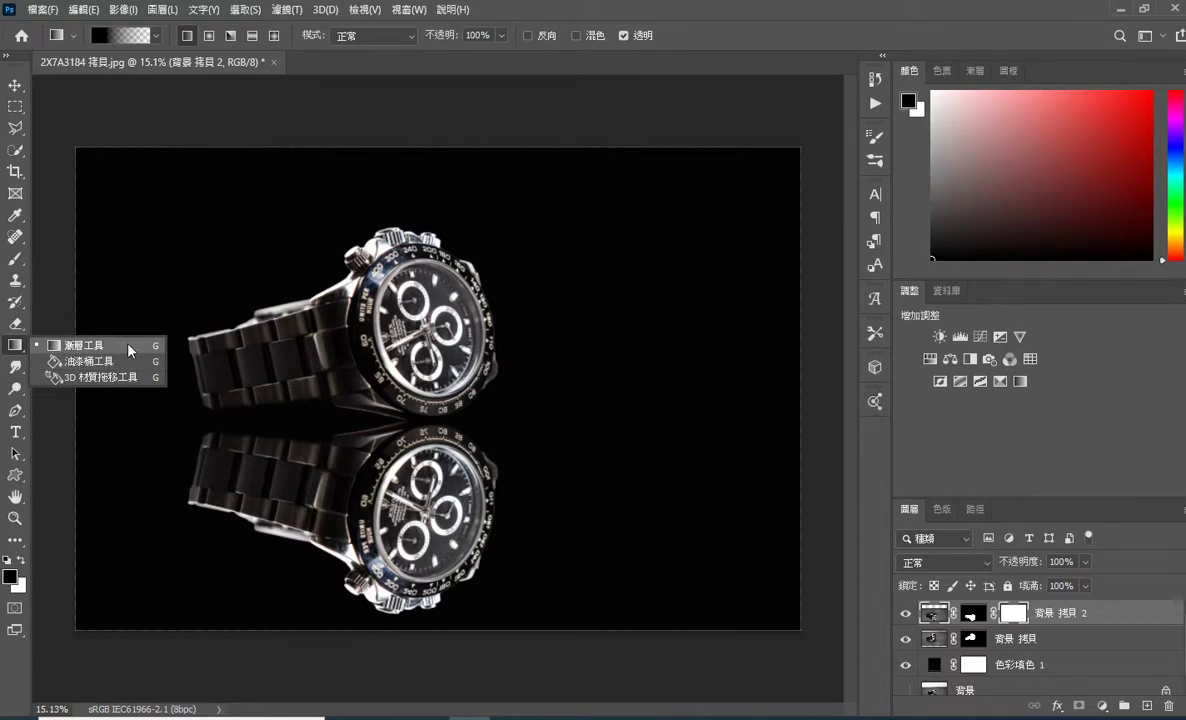
pyautogui.click(130, 349)
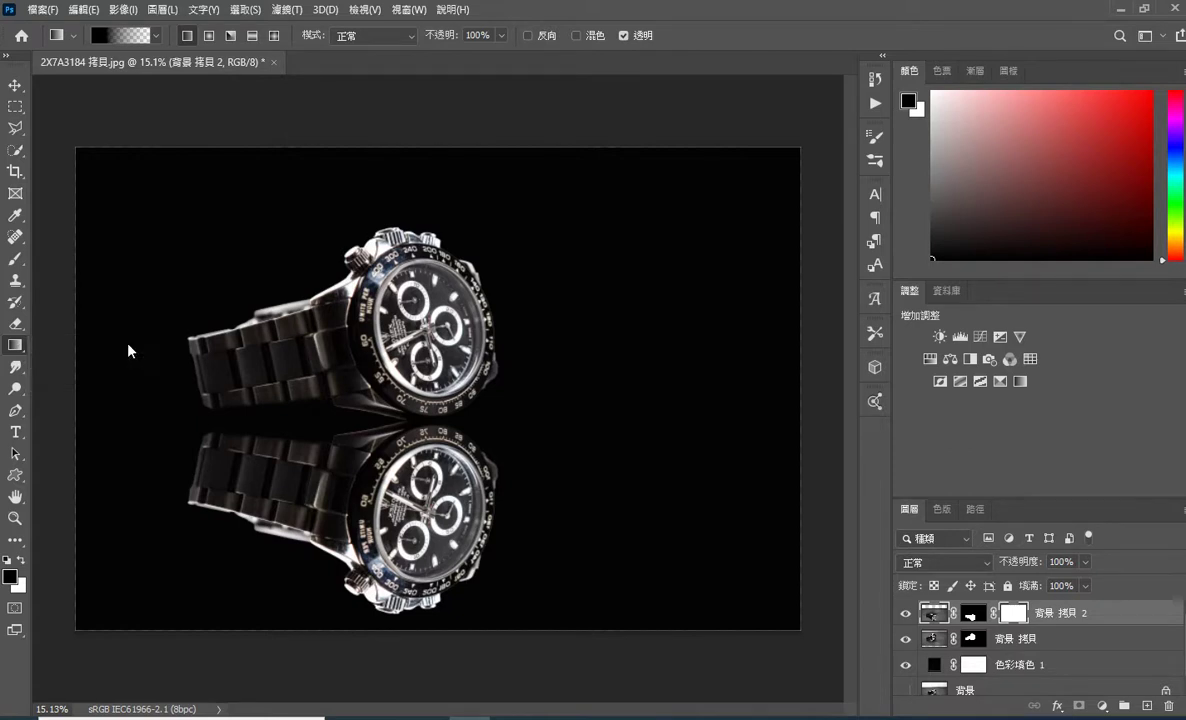
pyautogui.click(155, 36)
pyautogui.click(84, 92)
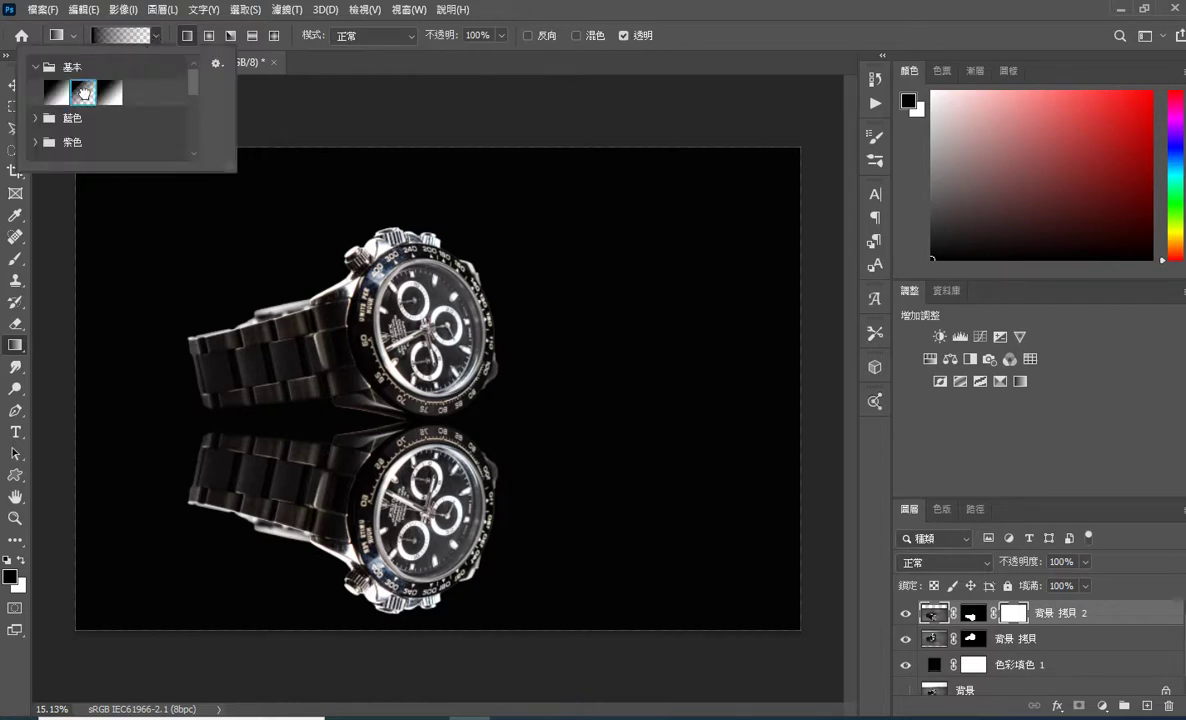
pyautogui.click(85, 93)
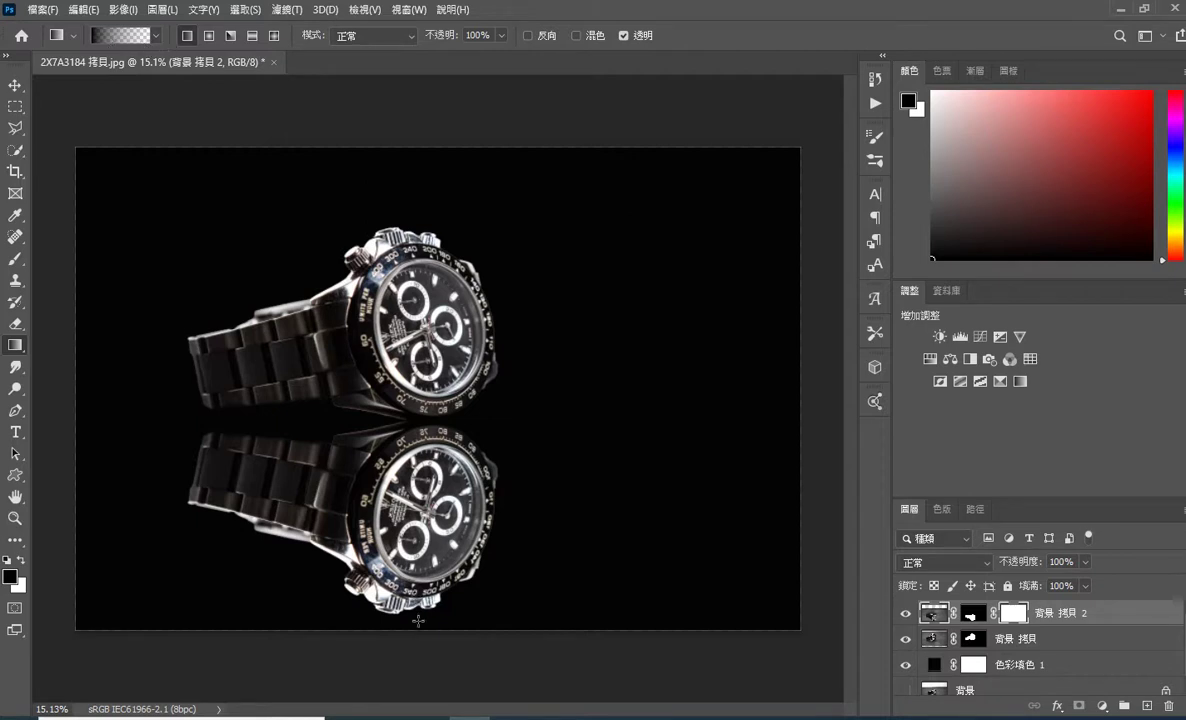
pyautogui.moveTo(418, 620); pyautogui.dragTo(419, 186)
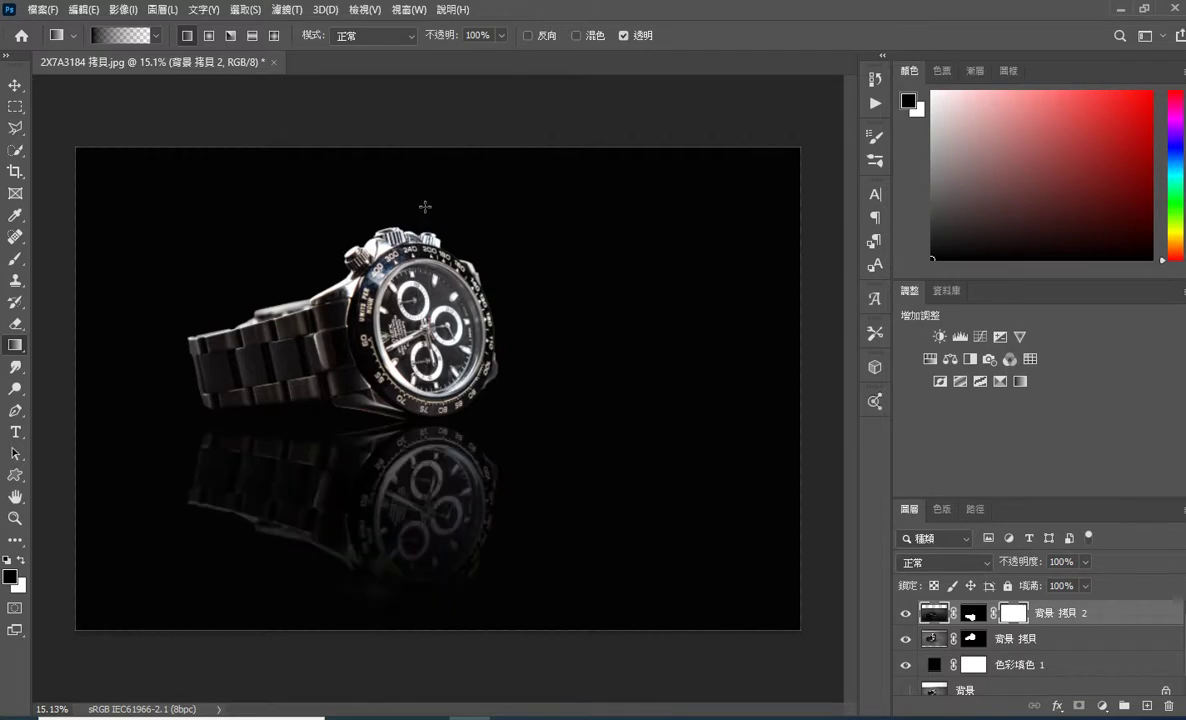
pyautogui.hotkey('ctrl', 'z')
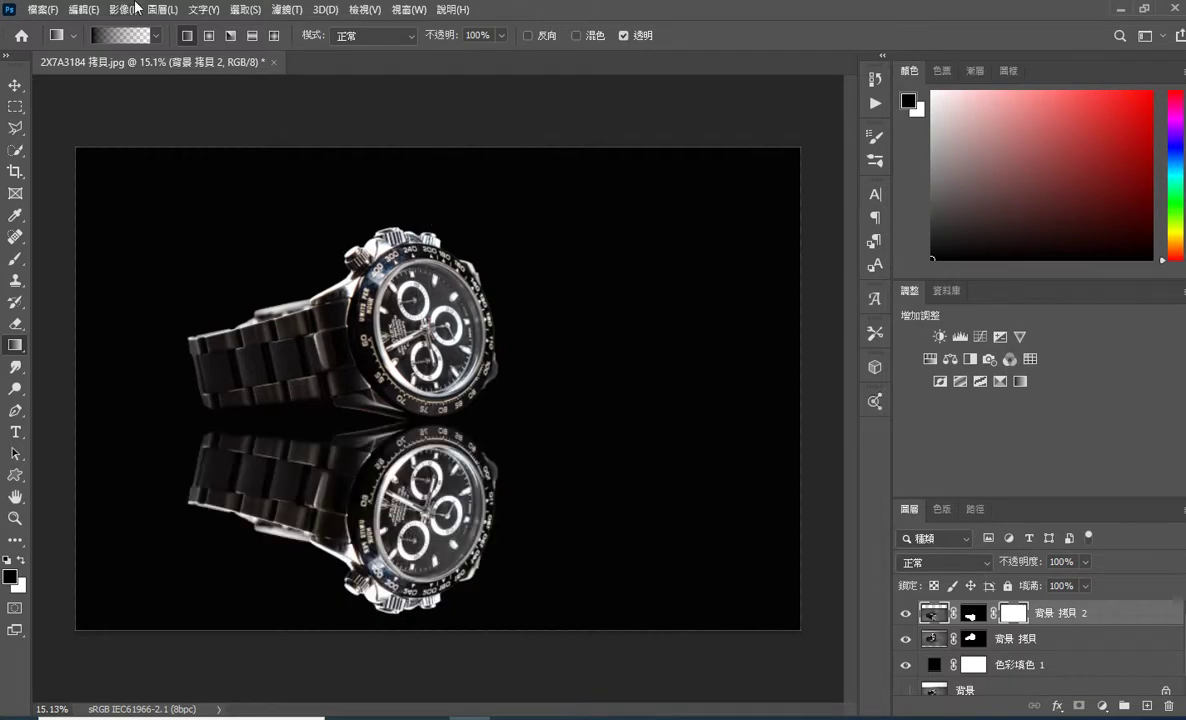
# Set the gradient's left opacity stop to 14% and drag an upward fade across the reflection mask.
pyautogui.click(103, 36)
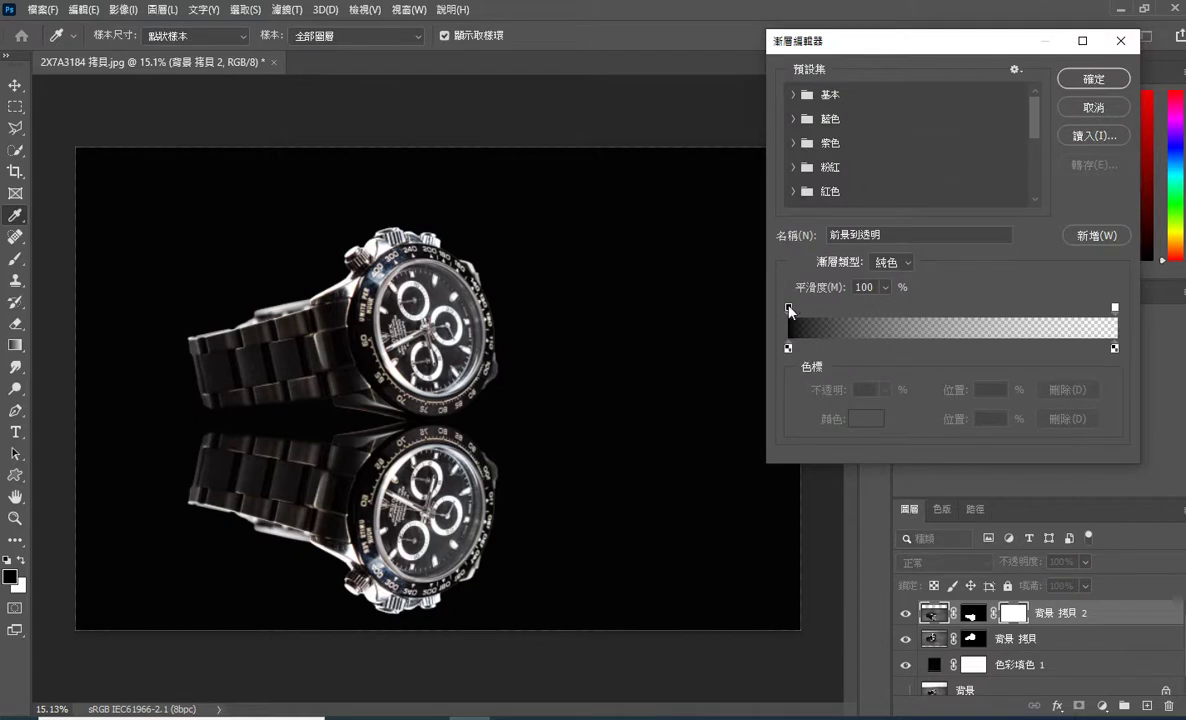
pyautogui.moveTo(789, 309)
pyautogui.mouseDown()
pyautogui.moveTo(832, 309)
pyautogui.moveTo(817, 309)
pyautogui.moveTo(841, 348)
pyautogui.mouseUp()
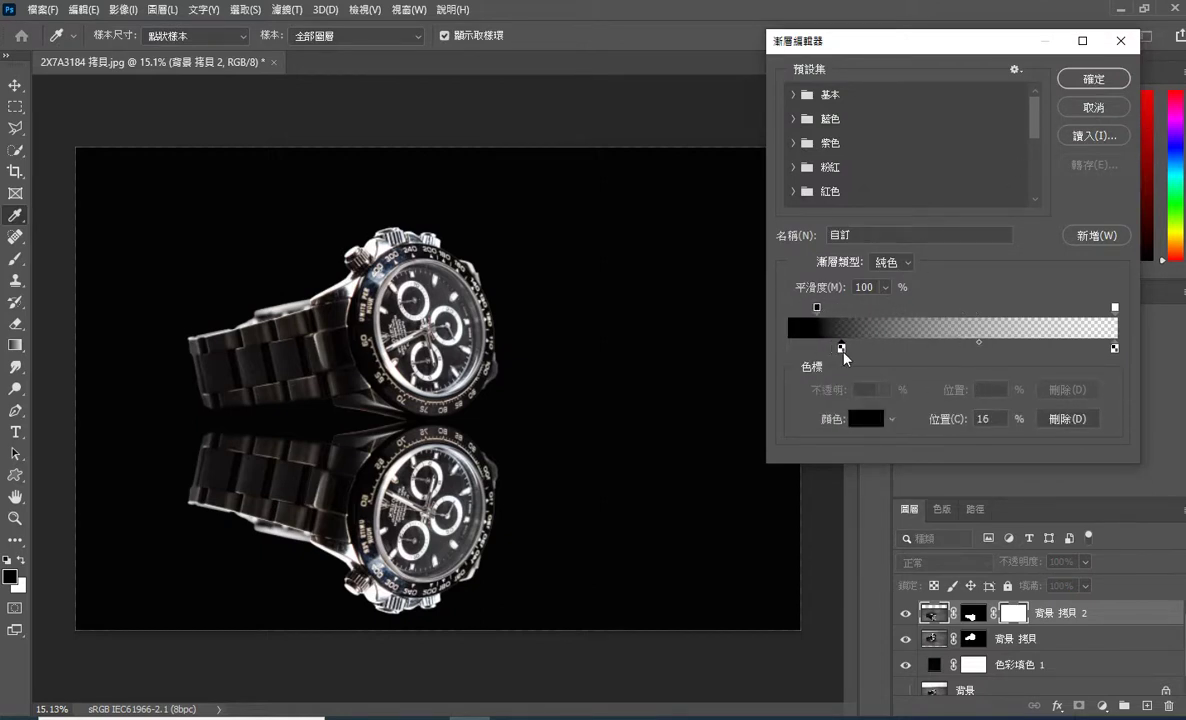
pyautogui.click(1094, 79)
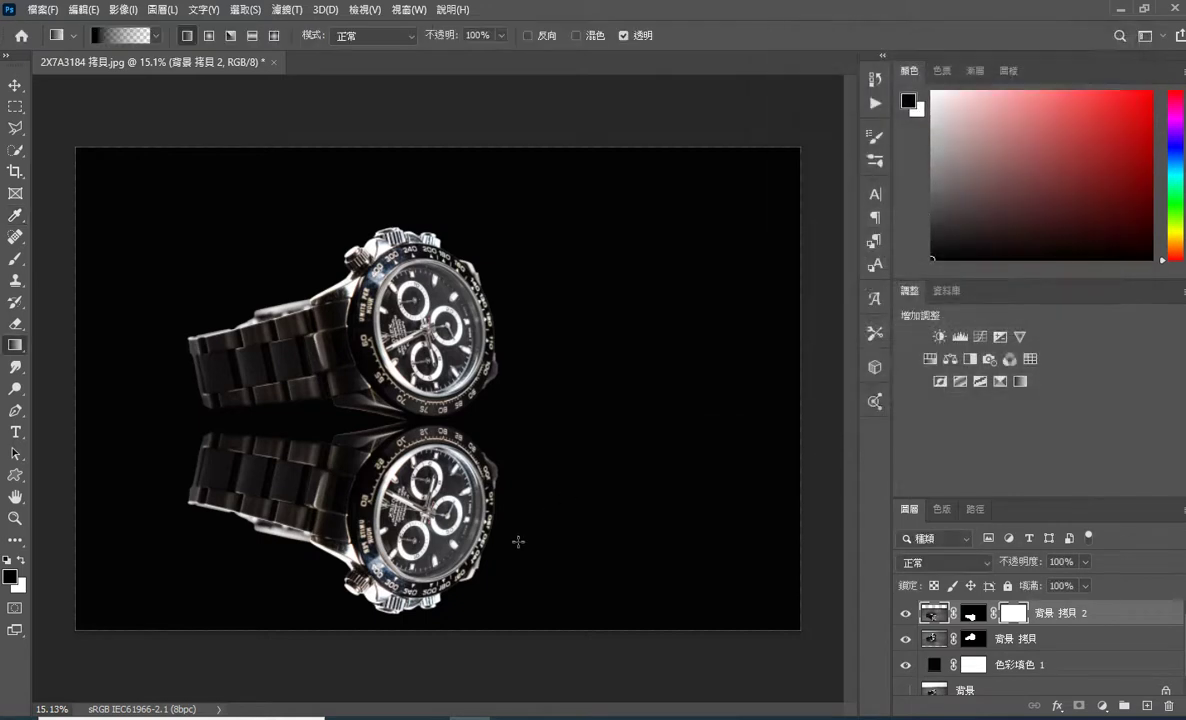
pyautogui.moveTo(400, 627); pyautogui.dragTo(401, 158)
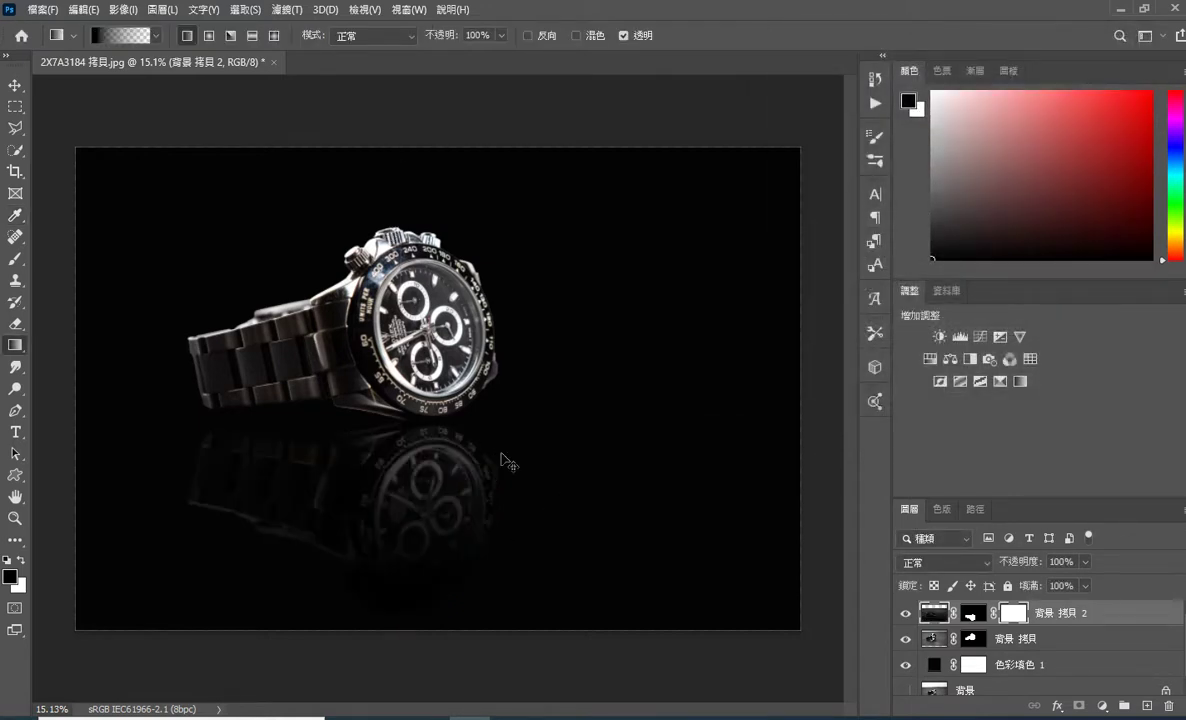
pyautogui.hotkey('ctrl', 'z')
pyautogui.moveTo(402, 629); pyautogui.dragTo(390, 220)
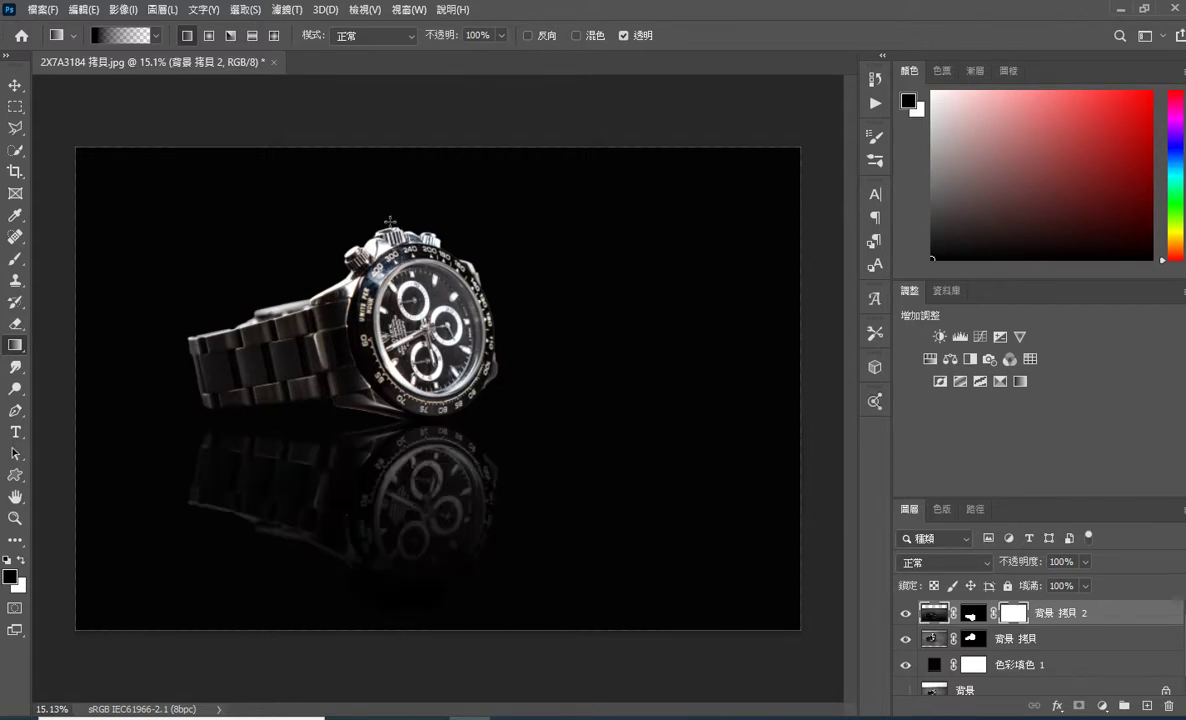
# Set 背景 拷貝 2's opacity to 82% by scrubbing the Opacity label.
pyautogui.scroll(1, 507, 318)
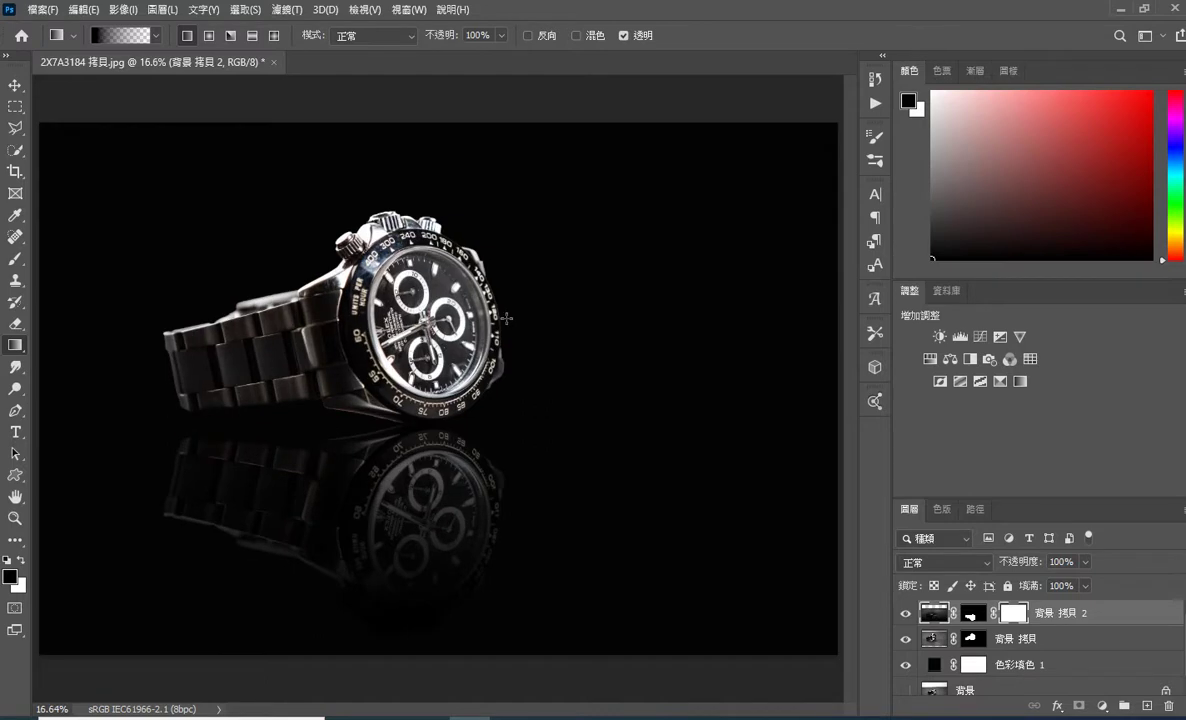
pyautogui.moveTo(1015, 562)
pyautogui.mouseDown()
pyautogui.moveTo(998, 562)
pyautogui.moveTo(1035, 567)
pyautogui.mouseUp()
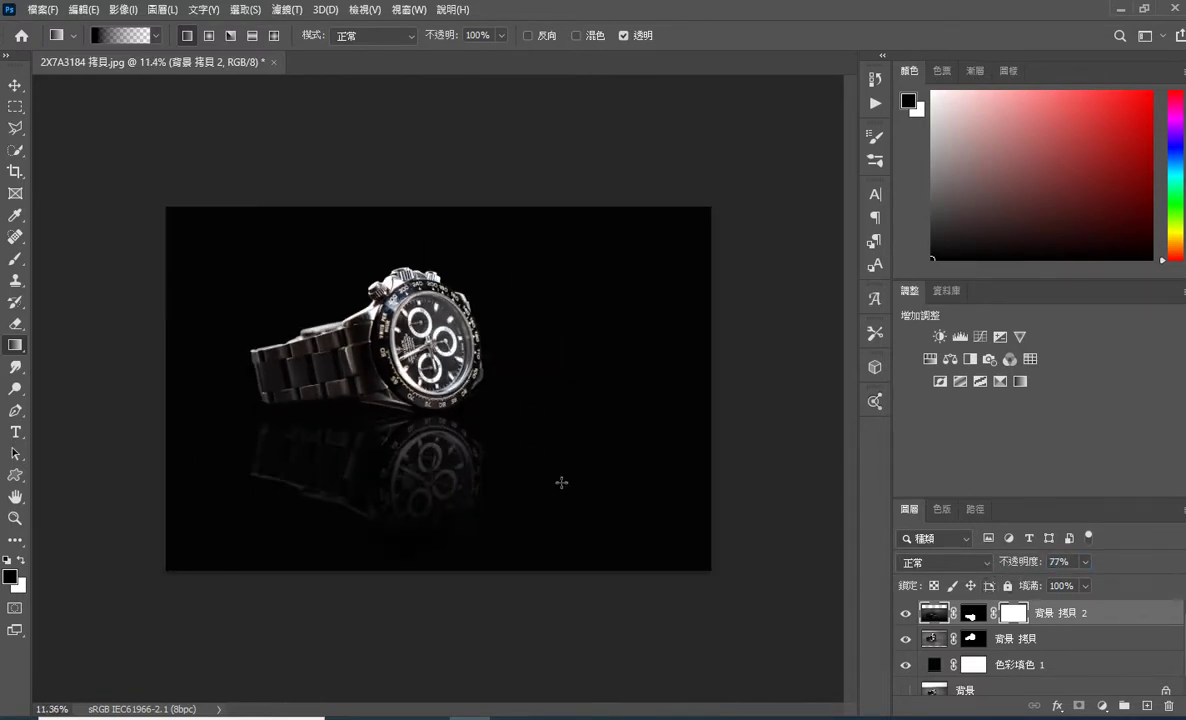
pyautogui.scroll(-1, 561, 483)
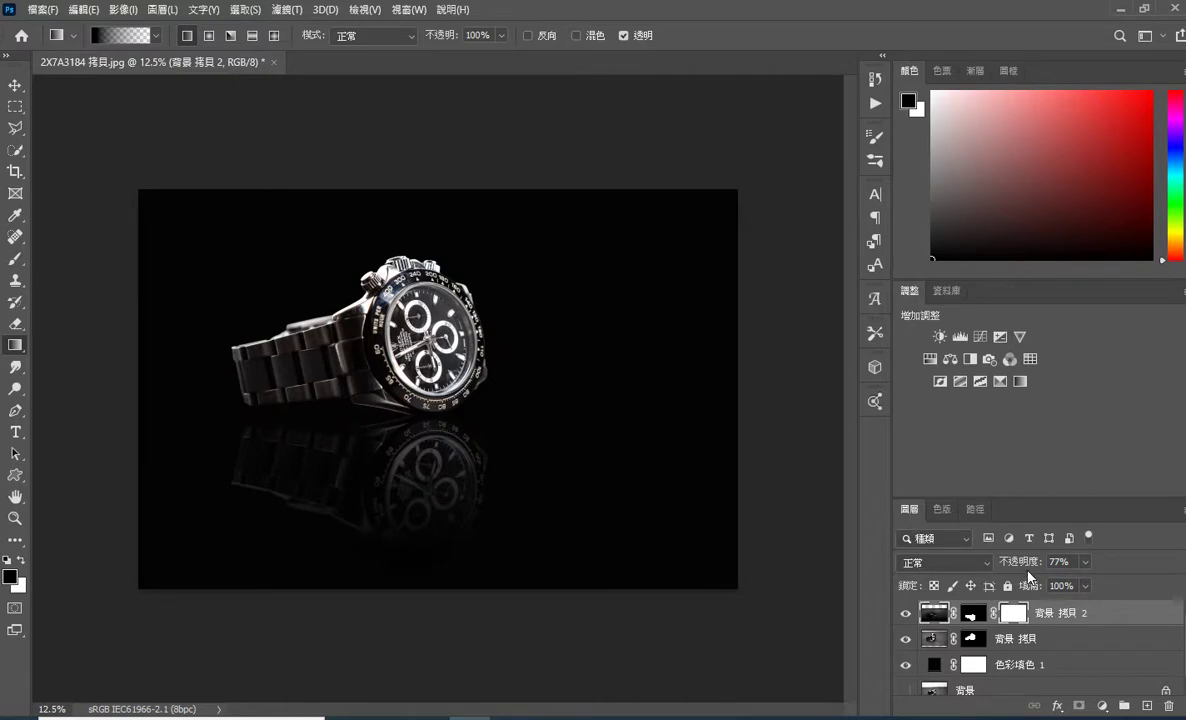
pyautogui.moveTo(1029, 566)
pyautogui.mouseDown()
pyautogui.moveTo(1040, 566)
pyautogui.moveTo(1012, 566)
pyautogui.mouseUp()
pyautogui.scroll(1, 478, 476)
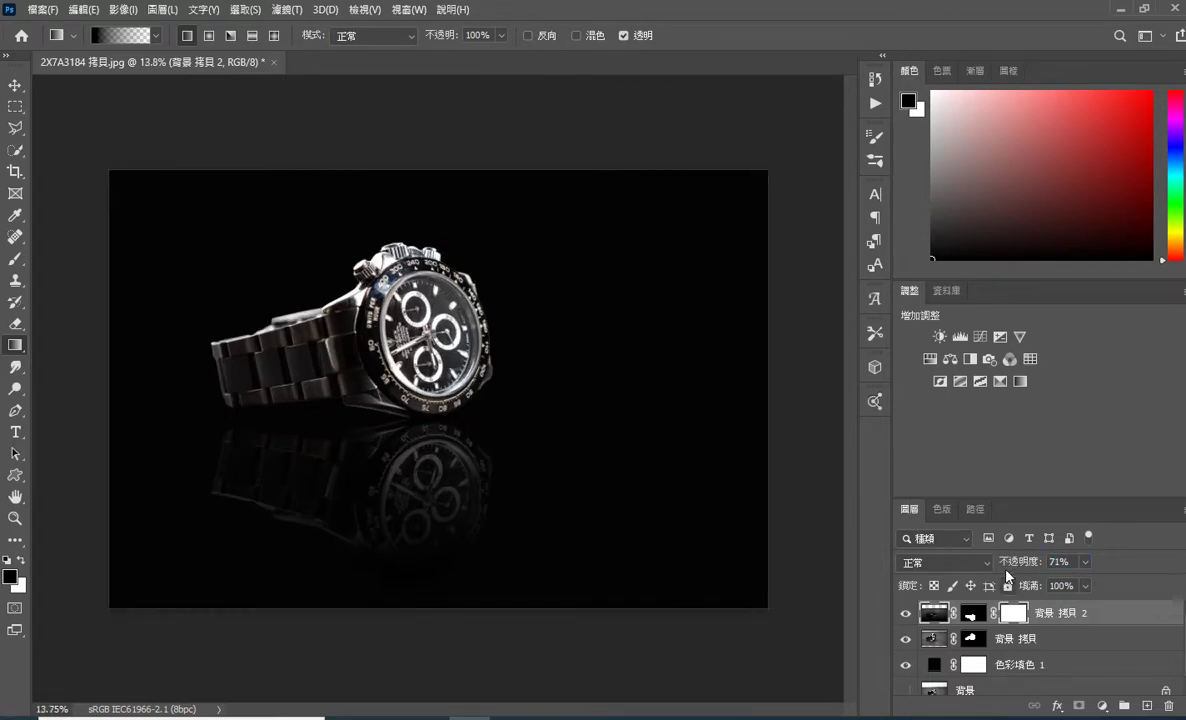
pyautogui.moveTo(1008, 576); pyautogui.dragTo(992, 564)
pyautogui.scroll(-2, 610, 480)
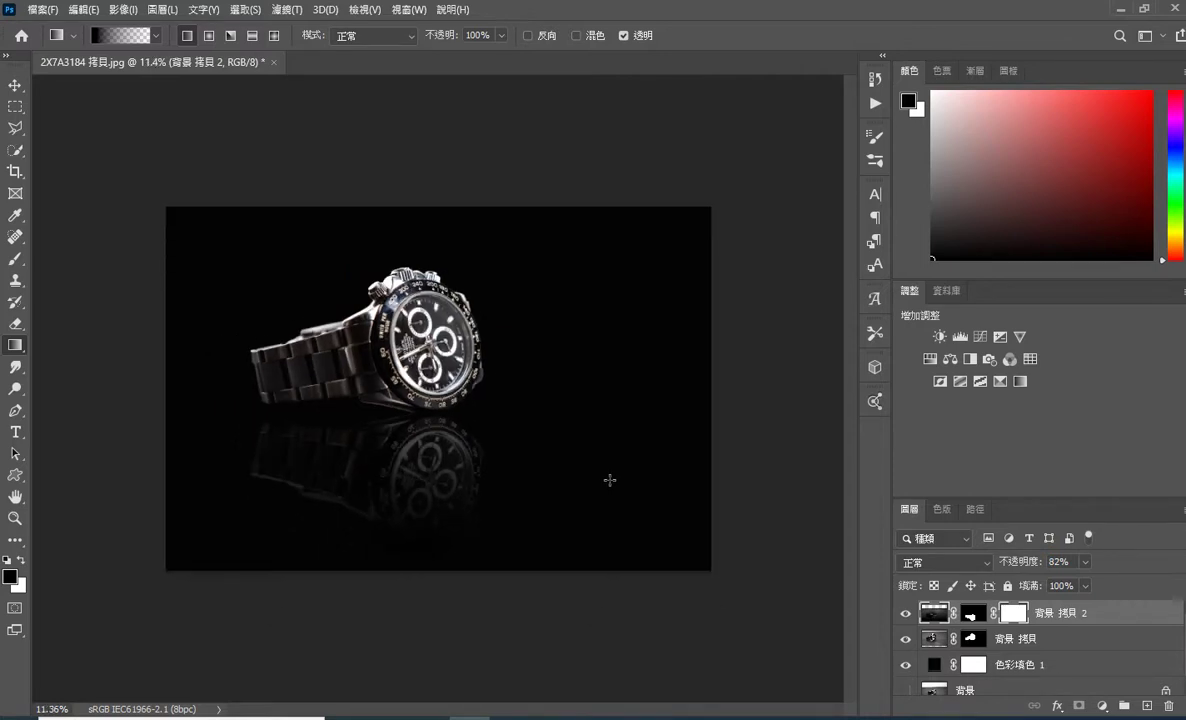